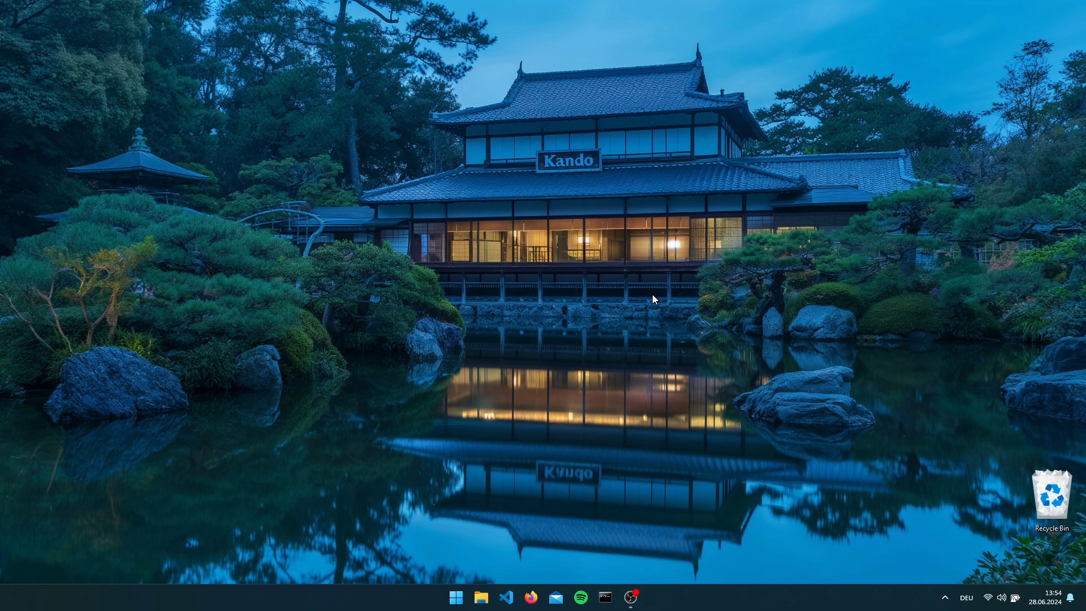
# - Launch Firefox from the Windows taskbar
pyautogui.click(536, 594)
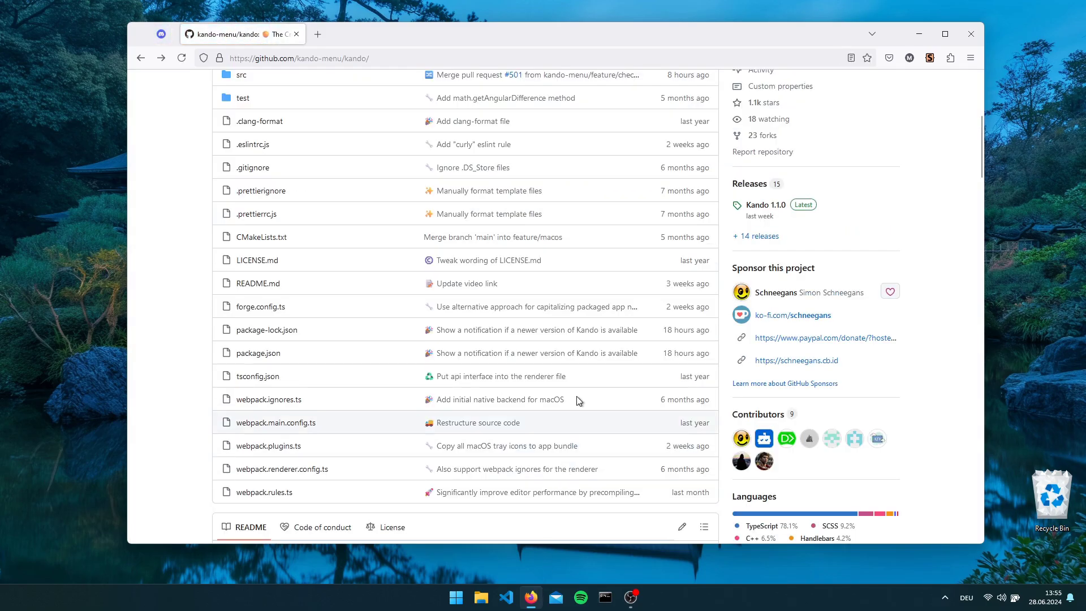
# - Go to the Kando 1.1.0 release page and scroll down to its Assets
pyautogui.scroll(5, 622, 310)
pyautogui.scroll(-10, 622, 310)
pyautogui.scroll(7, 623, 310)
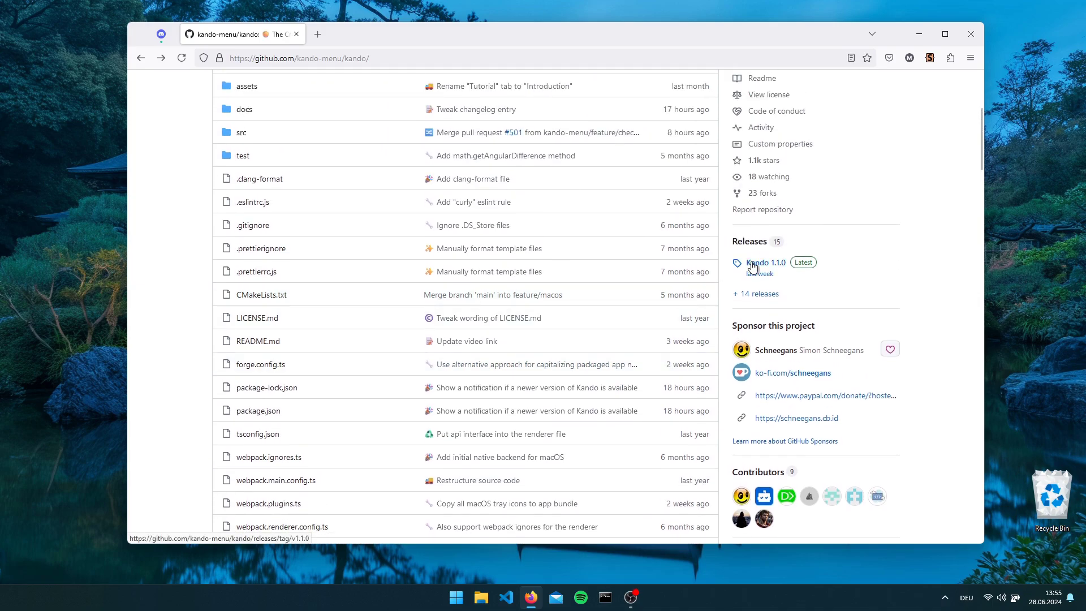
pyautogui.click(752, 267)
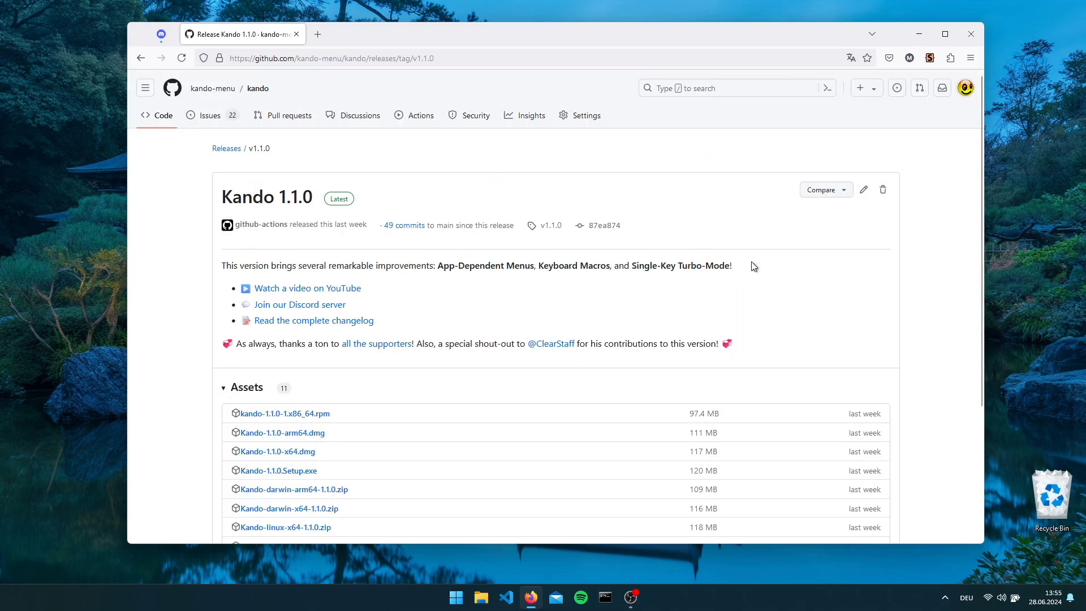
pyautogui.scroll(-3, 489, 362)
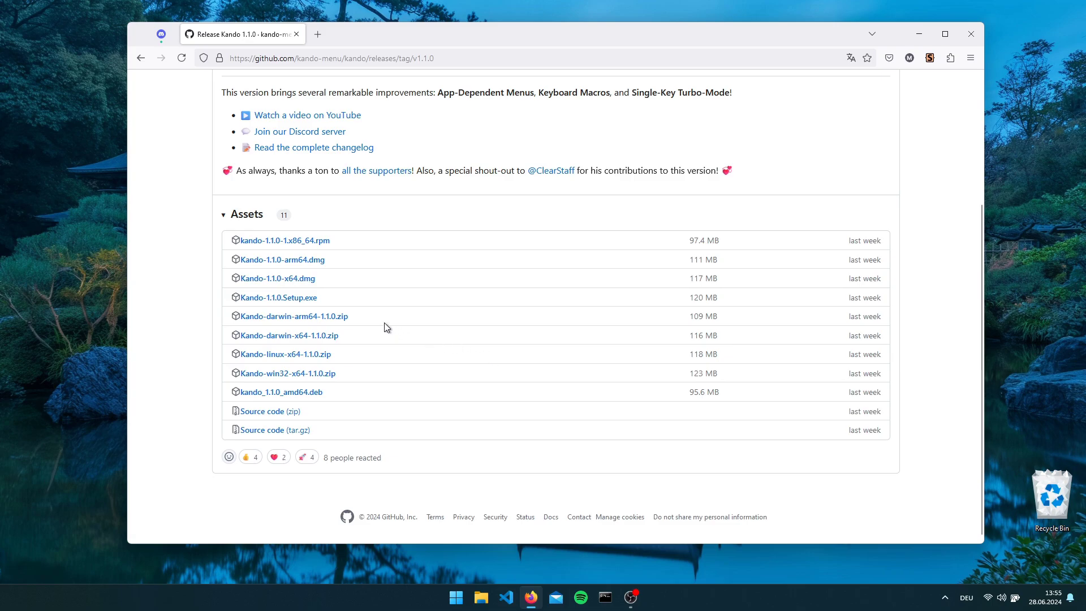
# - Download Kando-1.1.0.Setup.exe and Kando-win32-x64-1.1.0.zip, then check their download progress
pyautogui.click(306, 306)
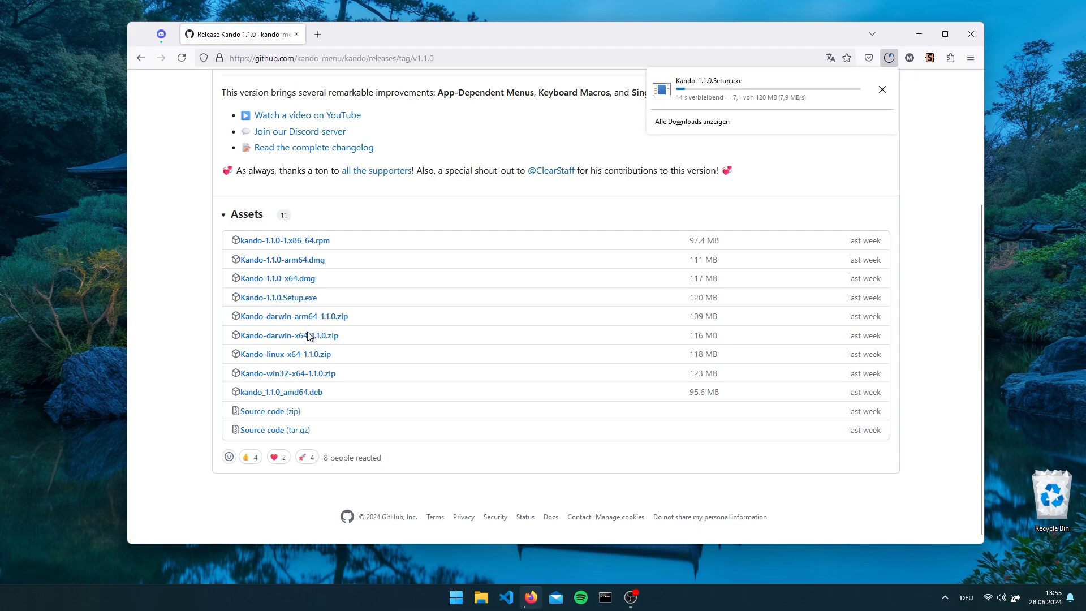
pyautogui.click(311, 375)
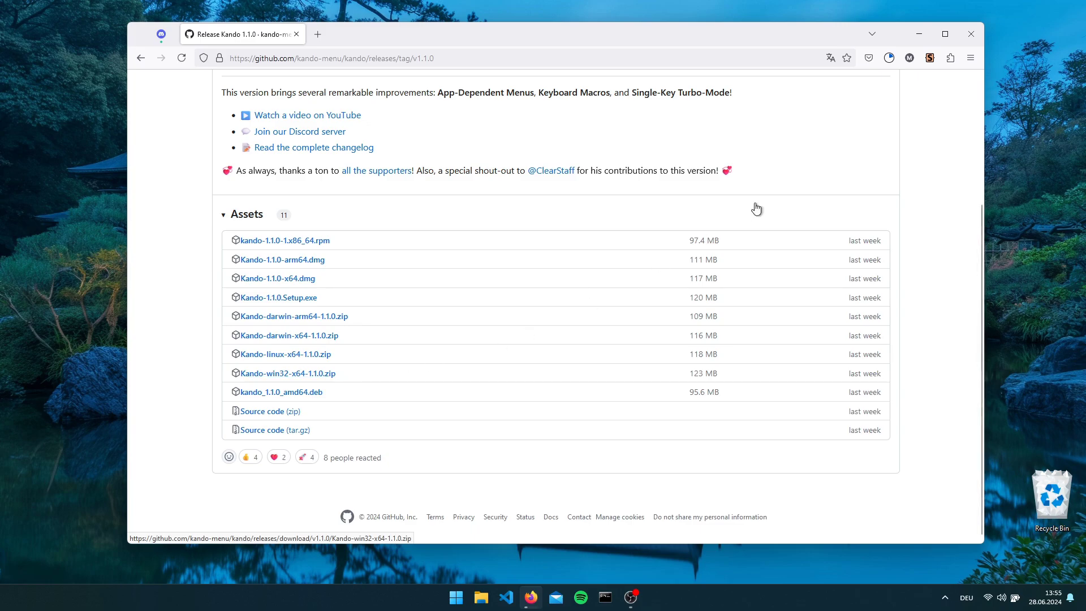
pyautogui.click(886, 61)
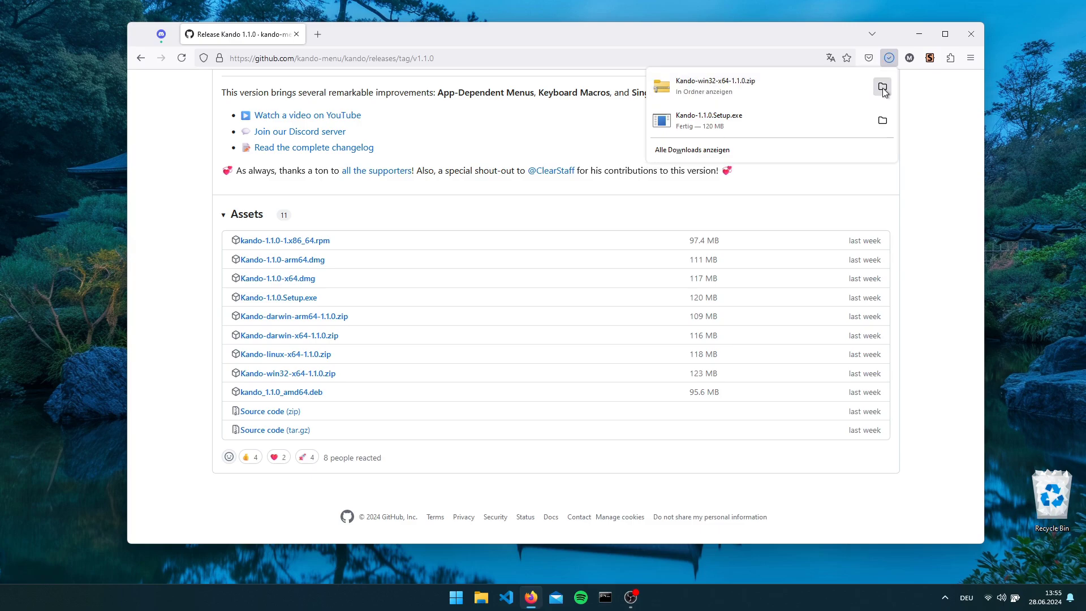
# - Extract Kando-win32-x64-1.1.0.zip from Downloads into the suggested Kando-win32-x64-1.1.0 folder
pyautogui.click(882, 89)
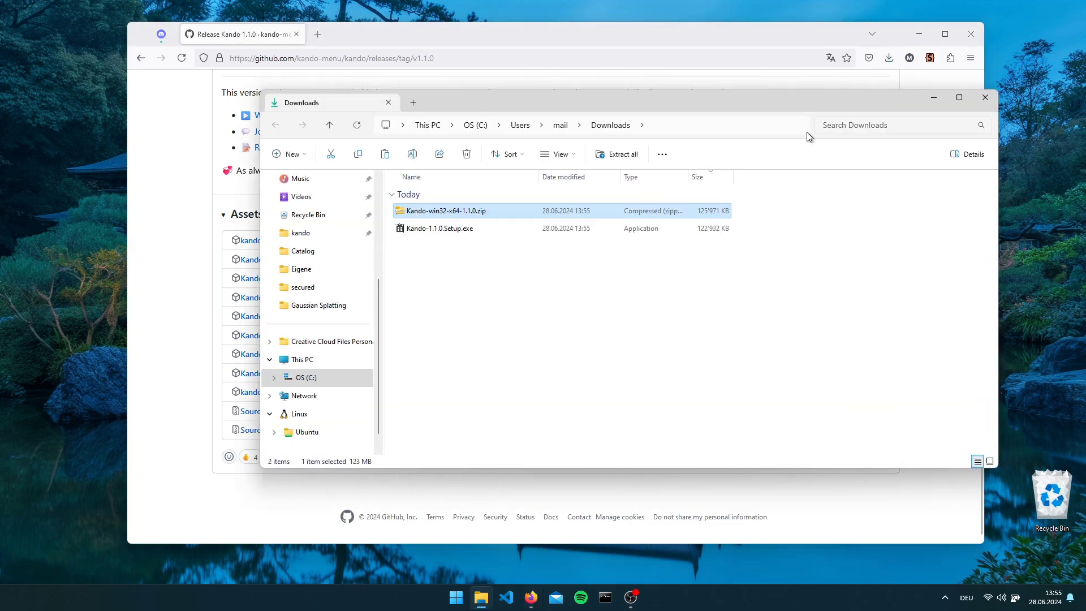
pyautogui.rightClick(551, 212)
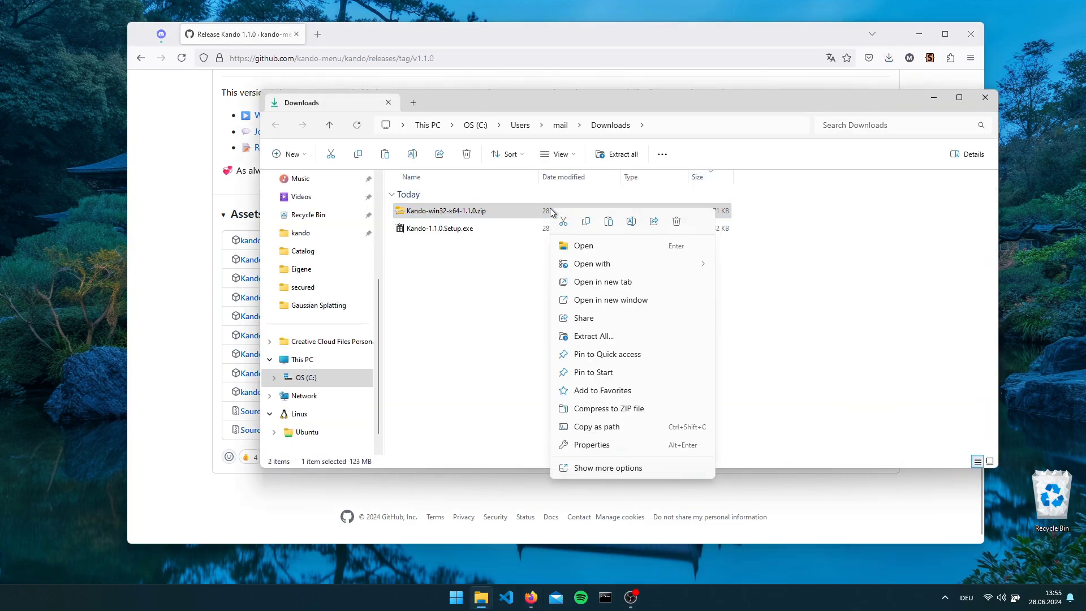
pyautogui.click(600, 337)
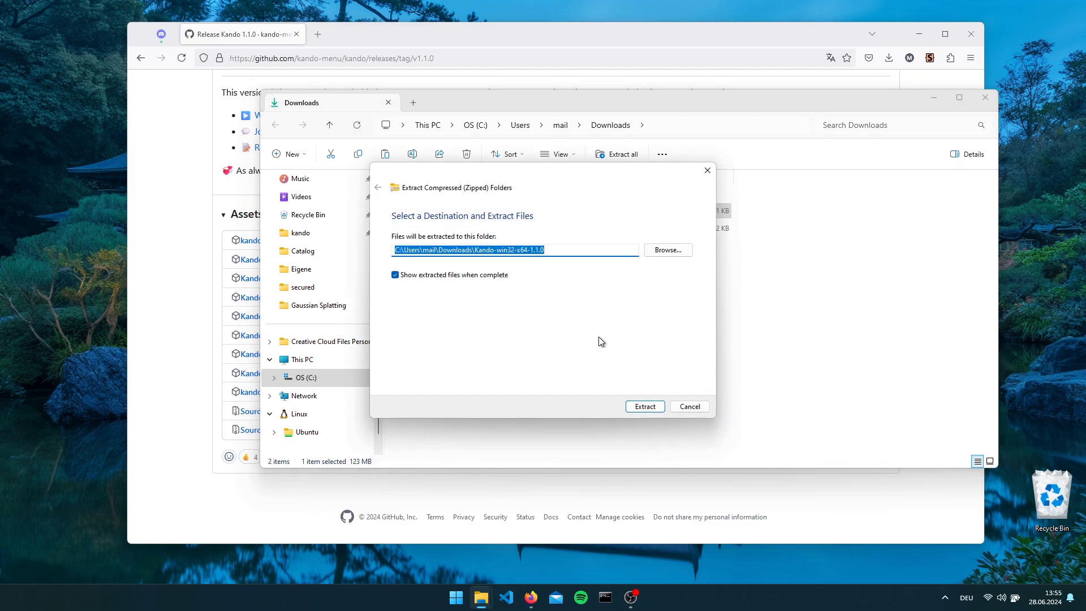
pyautogui.click(644, 410)
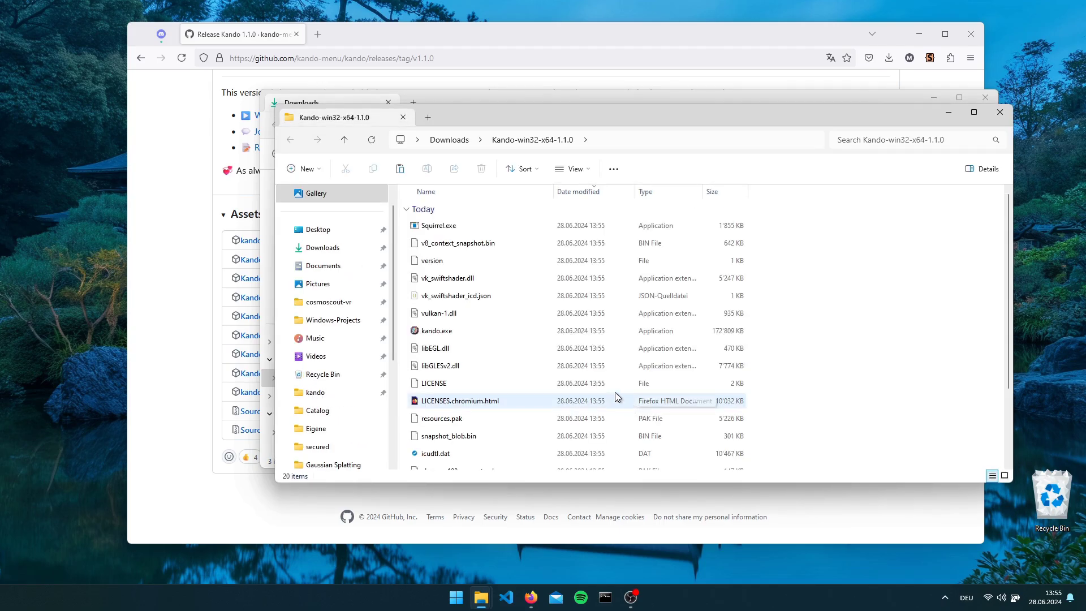
# - Launch kando.exe past SmartScreen via More info and Run anyway, then close the extracted folder
pyautogui.doubleClick(476, 330)
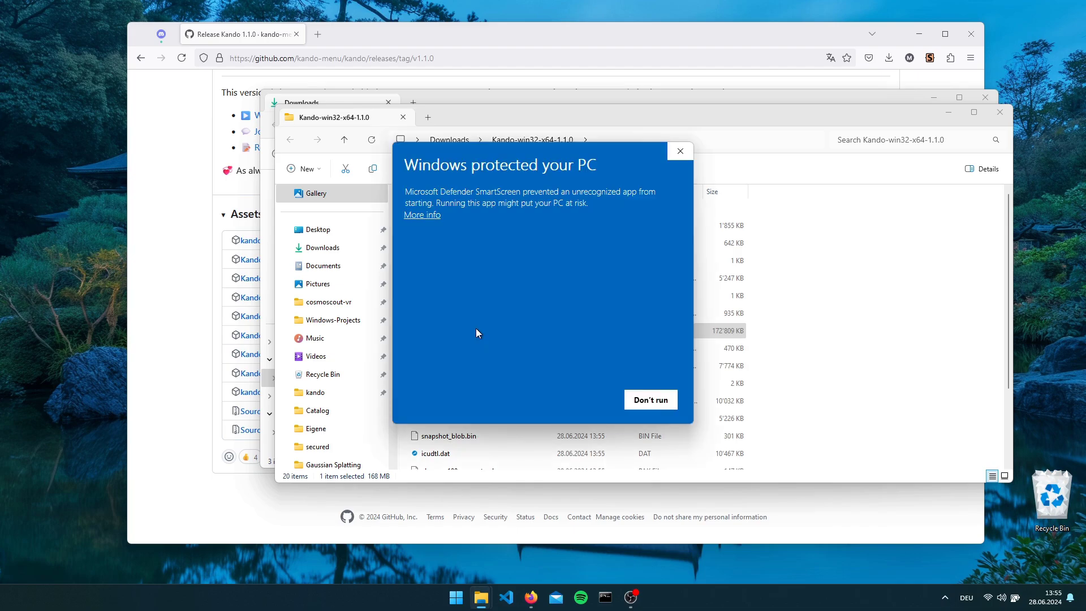
pyautogui.click(429, 216)
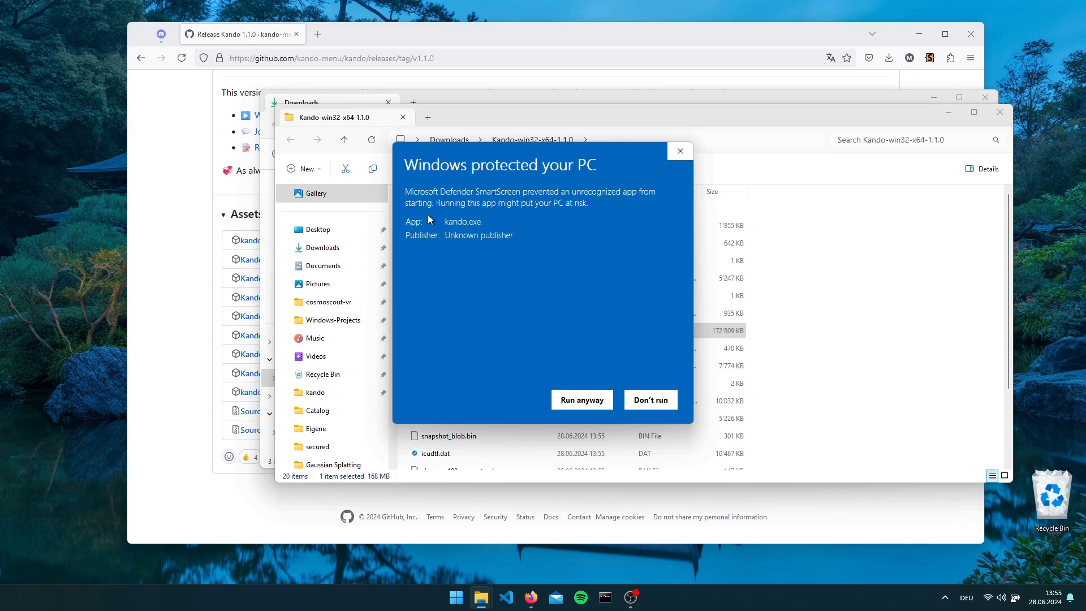
pyautogui.click(571, 403)
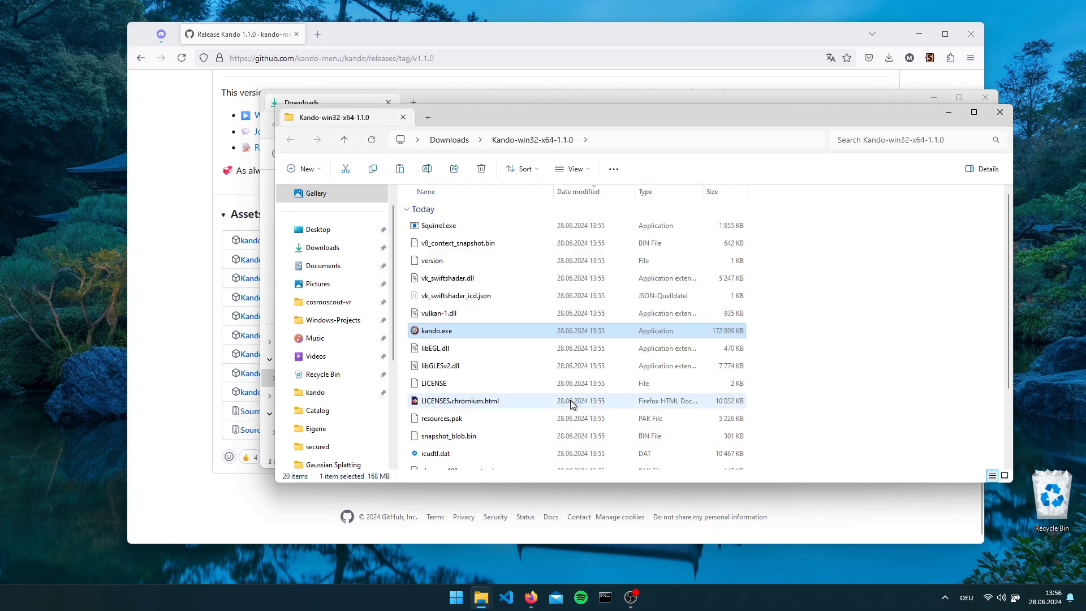
pyautogui.click(999, 112)
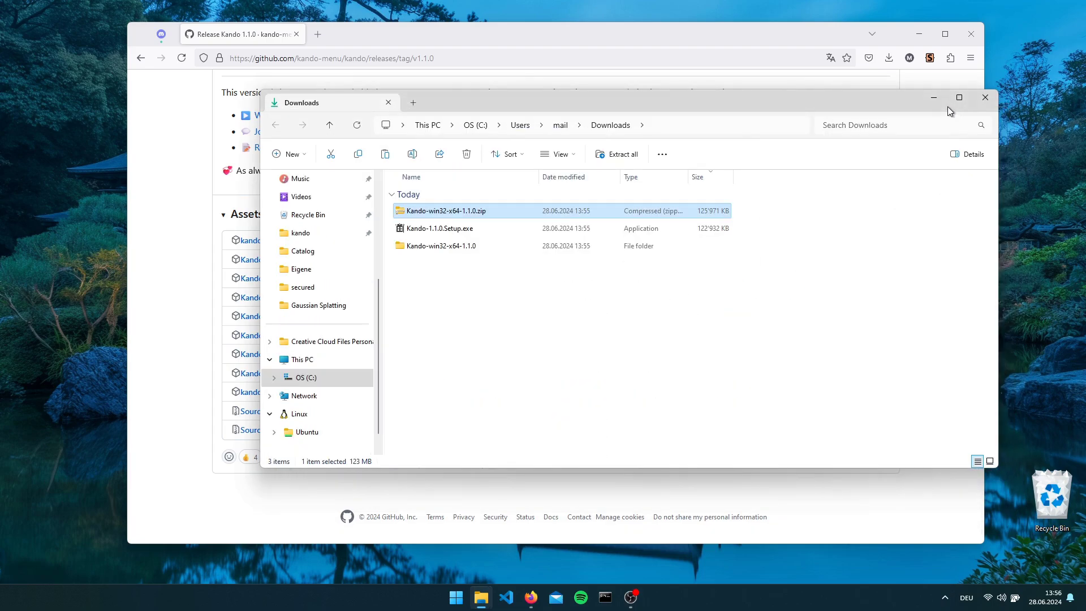
# - Minimize Explorer, close Firefox, and open Kando's Example Menu from its tray icon
pyautogui.click(934, 97)
pyautogui.click(971, 34)
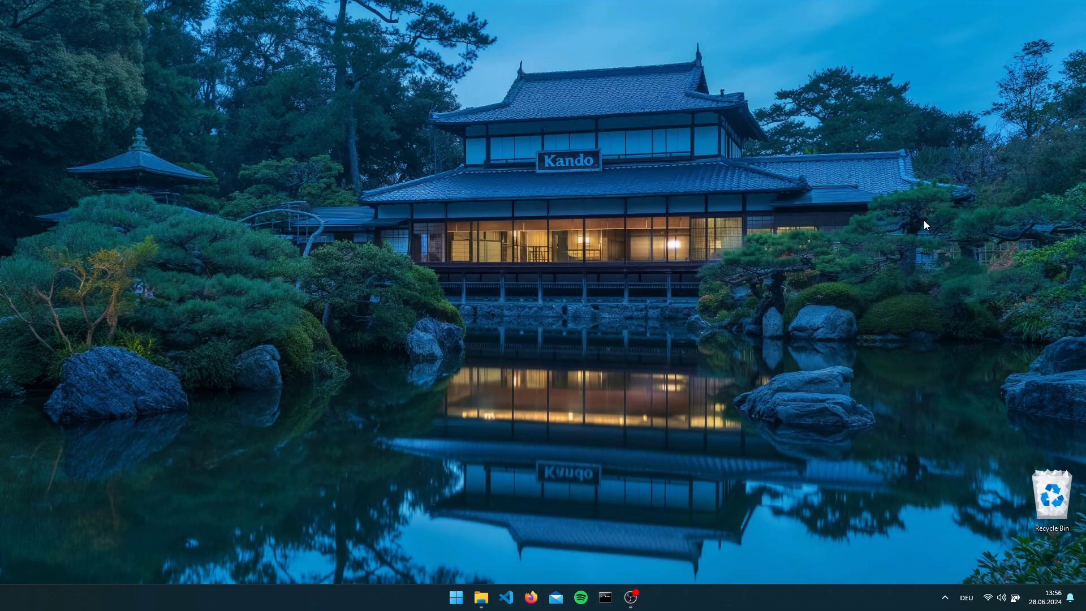
pyautogui.click(944, 598)
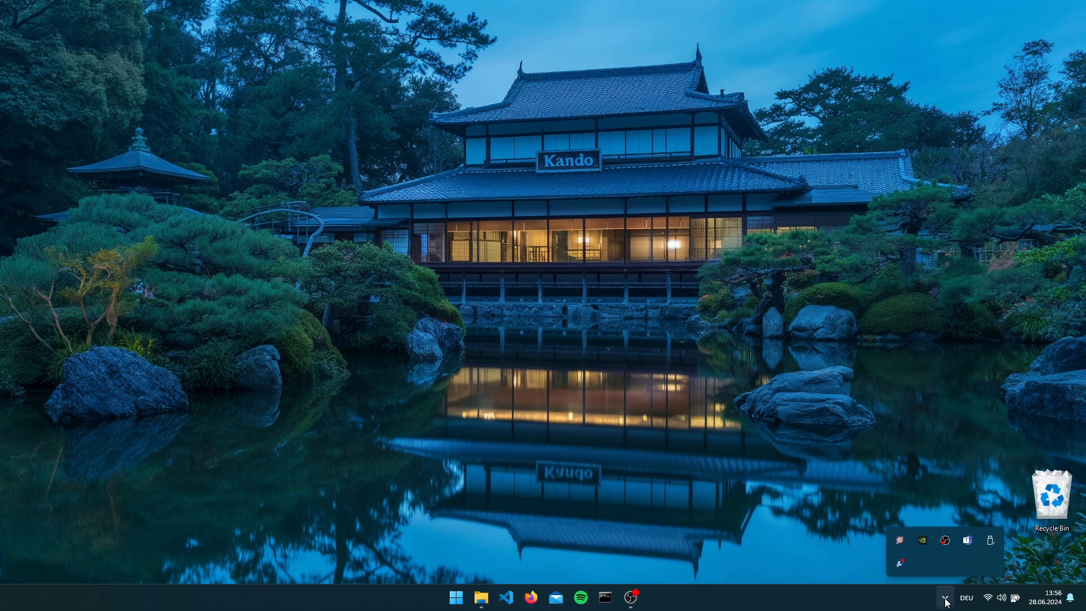
pyautogui.rightClick(901, 544)
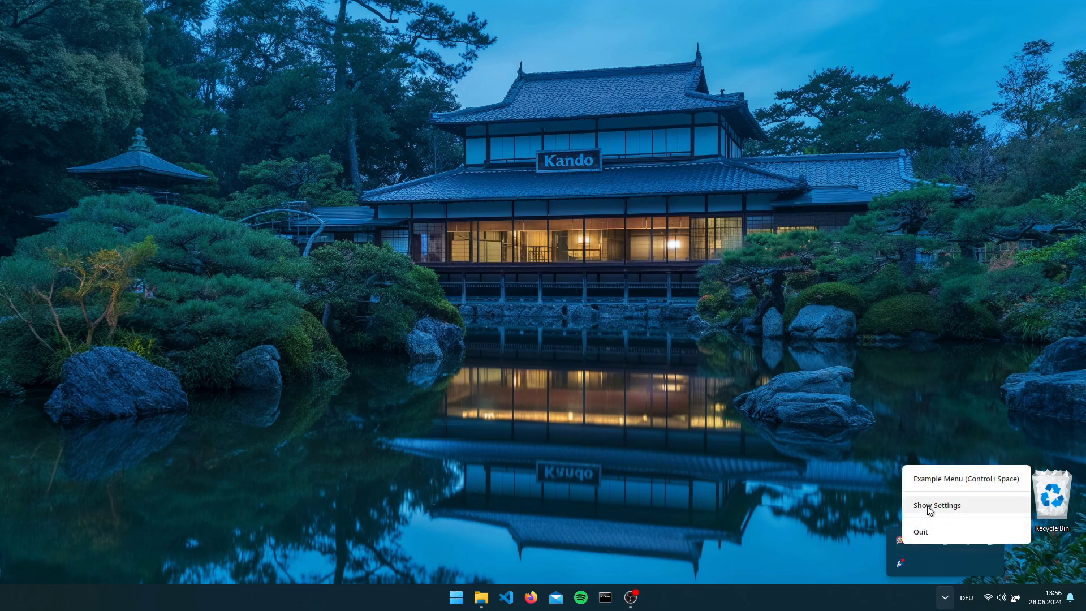
pyautogui.click(994, 482)
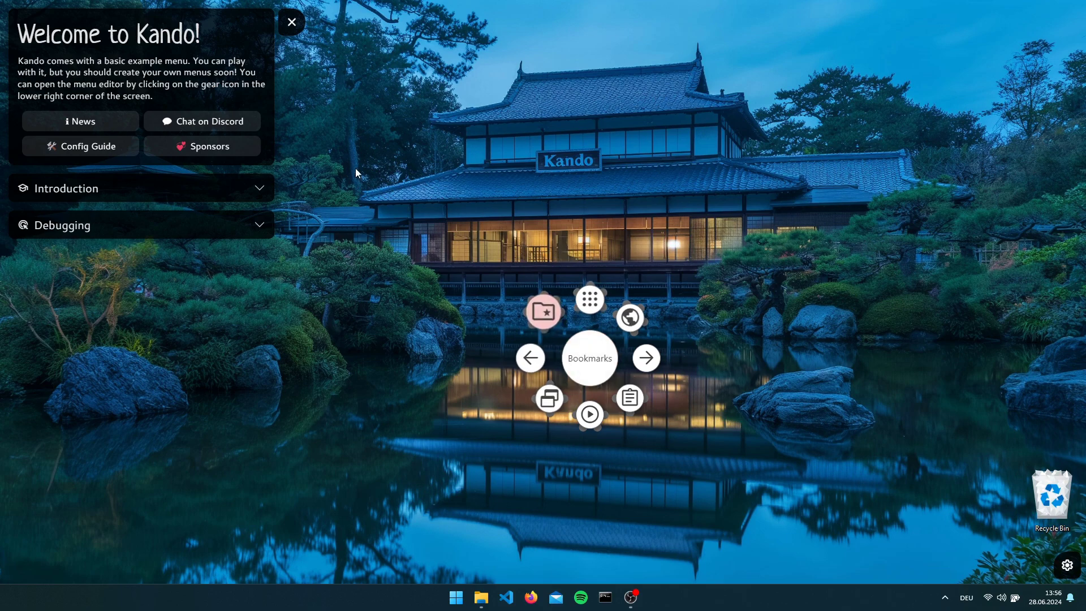
# - Browse two Introduction tips in the Welcome panel, then collapse the section and close the panel
pyautogui.click(145, 187)
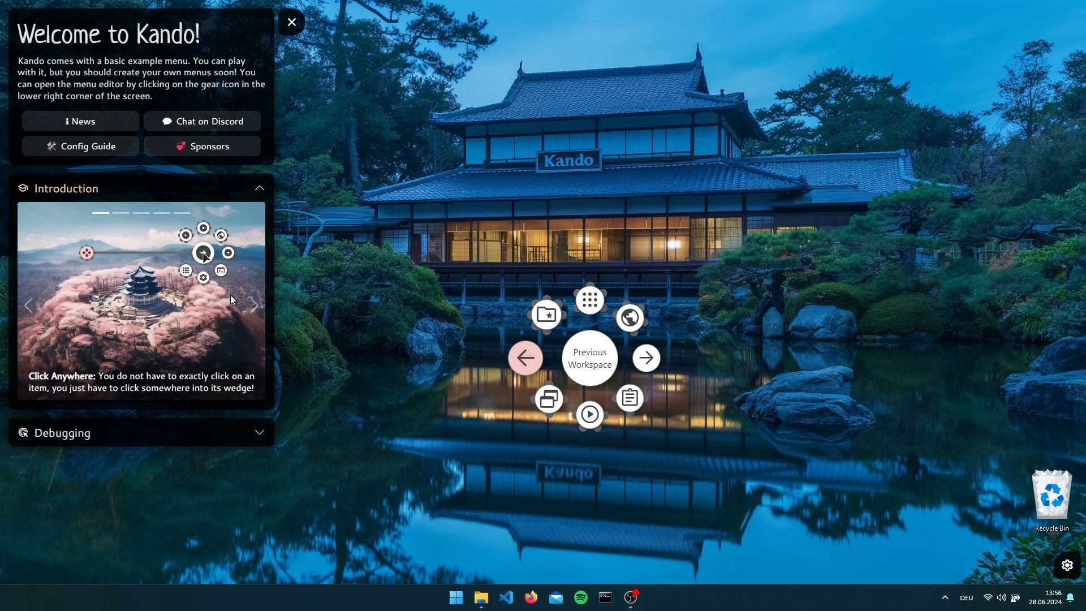
pyautogui.click(252, 304)
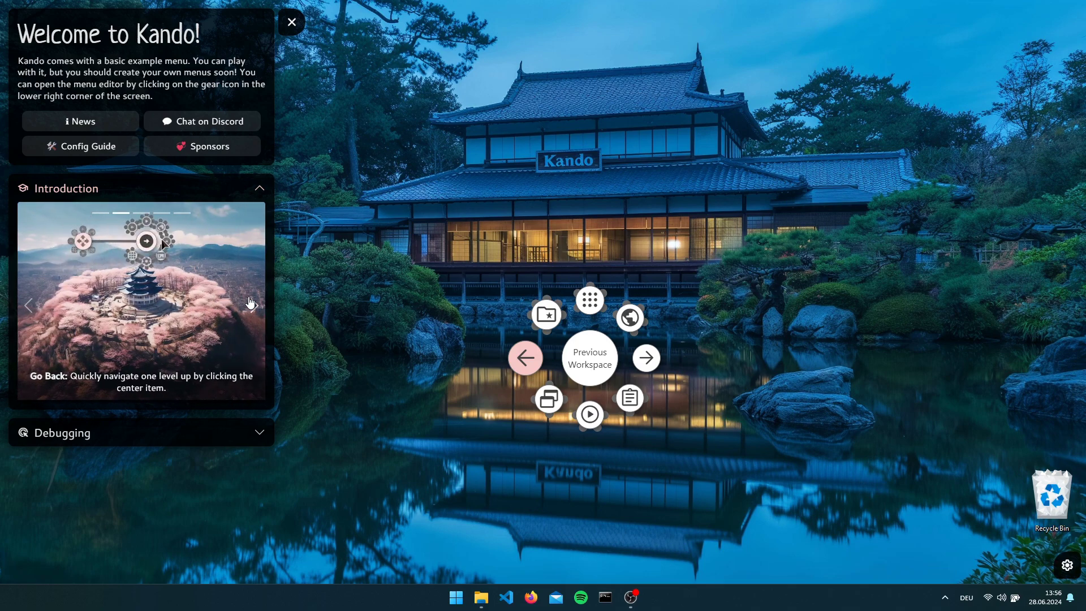
pyautogui.click(252, 303)
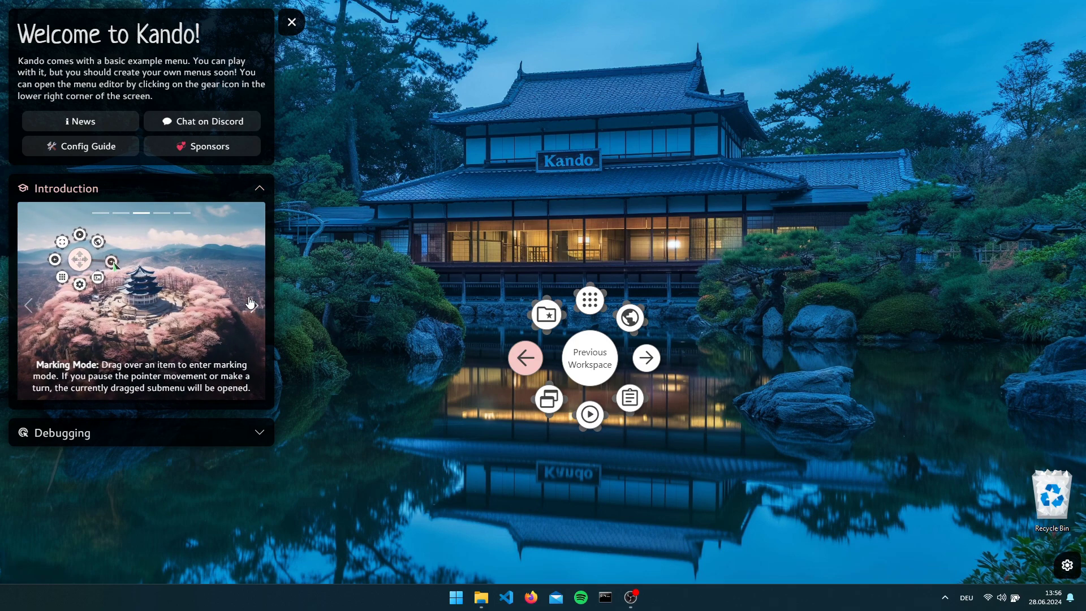
pyautogui.click(257, 190)
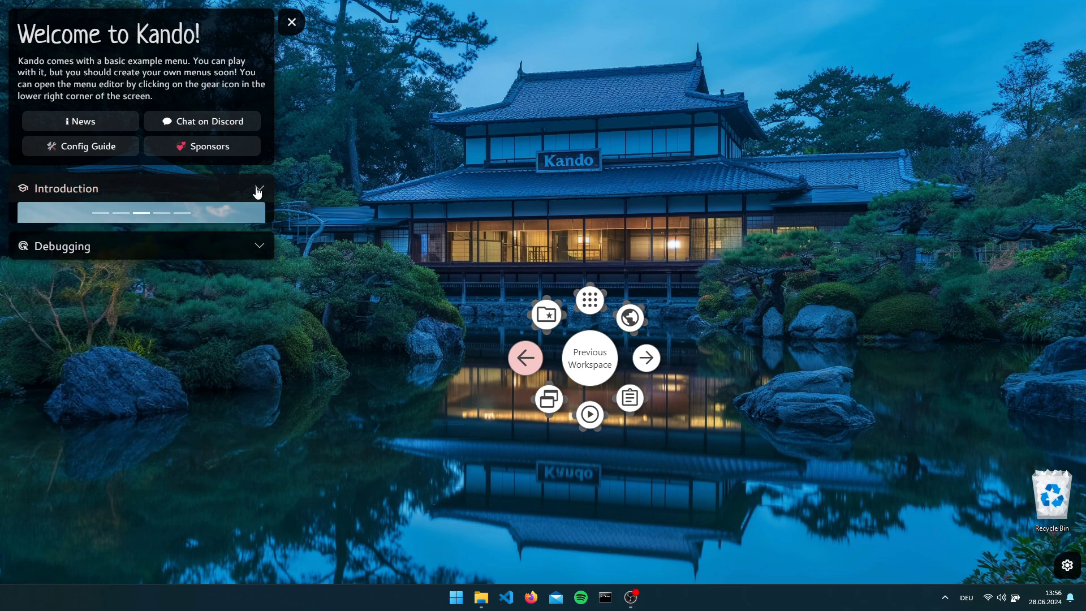
pyautogui.click(292, 23)
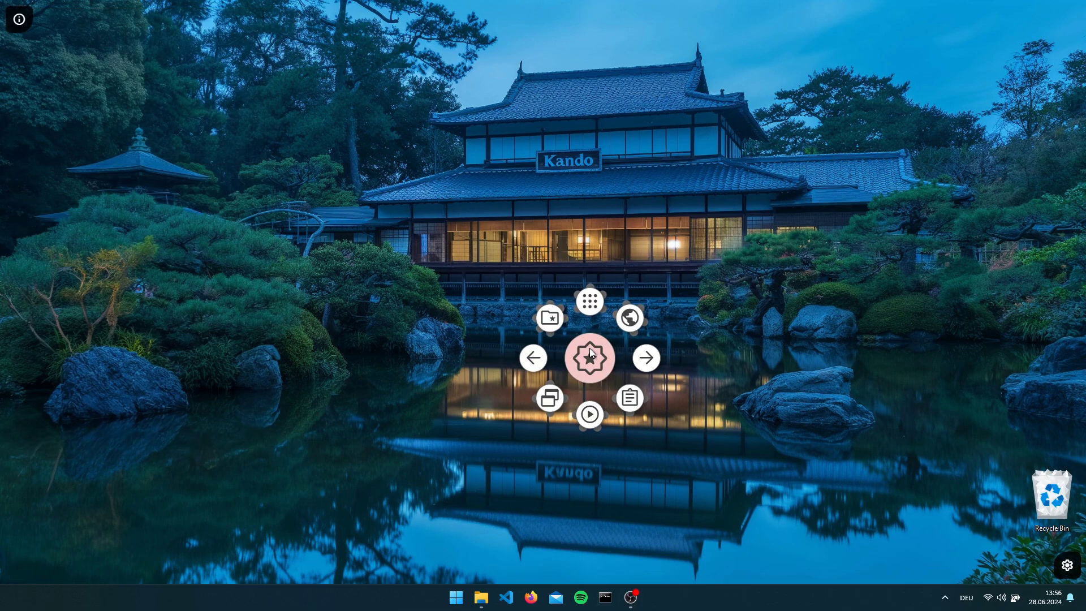
# - Open the Apps submenu and then the Window Management submenu, returning to the main pie menu each time
pyautogui.click(586, 220)
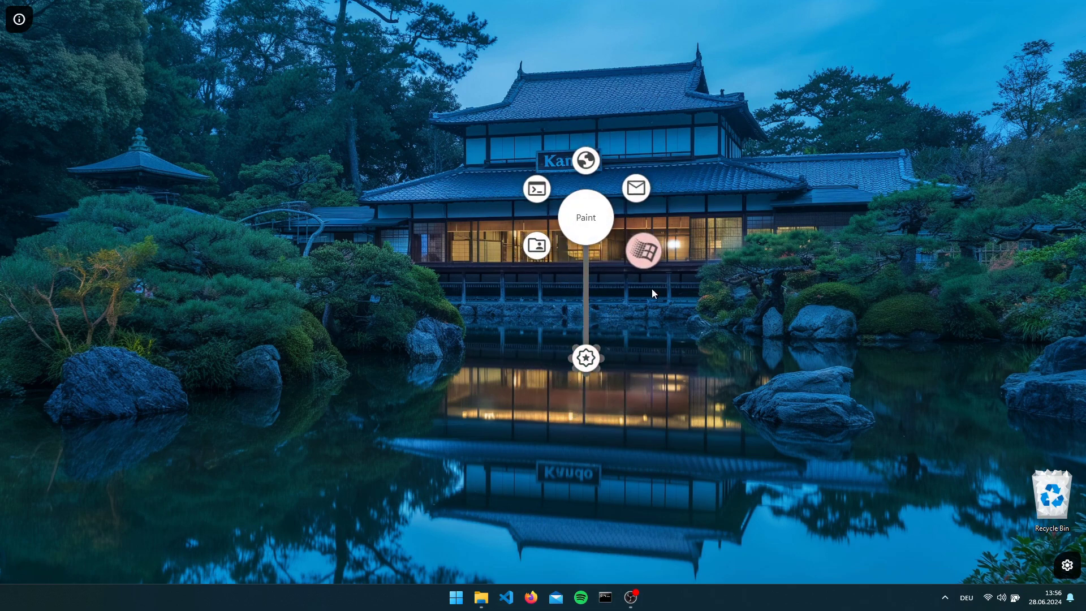
pyautogui.click(590, 355)
pyautogui.click(532, 407)
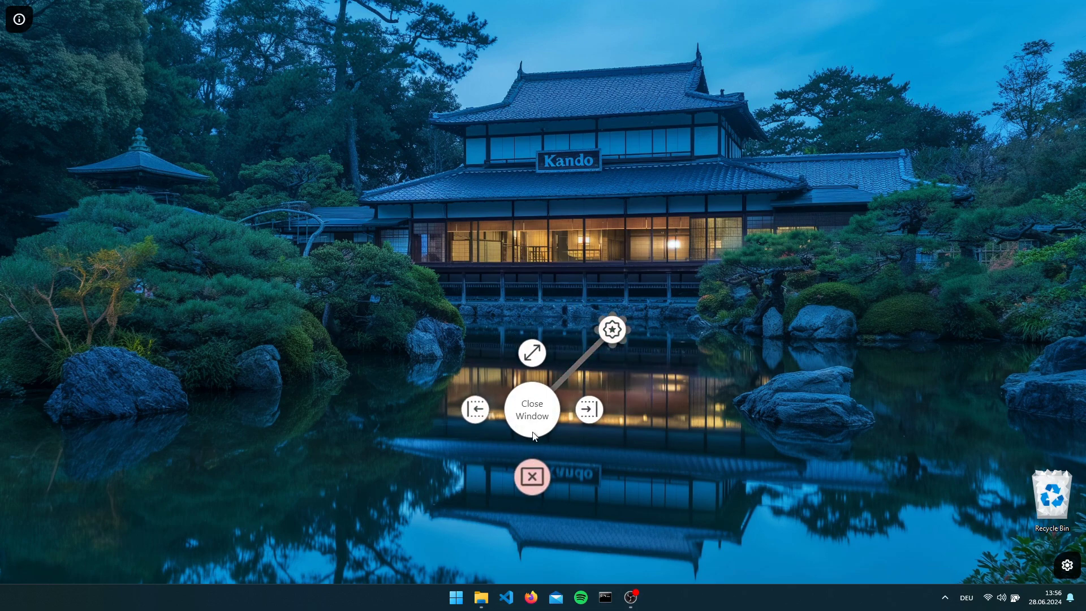
pyautogui.click(595, 336)
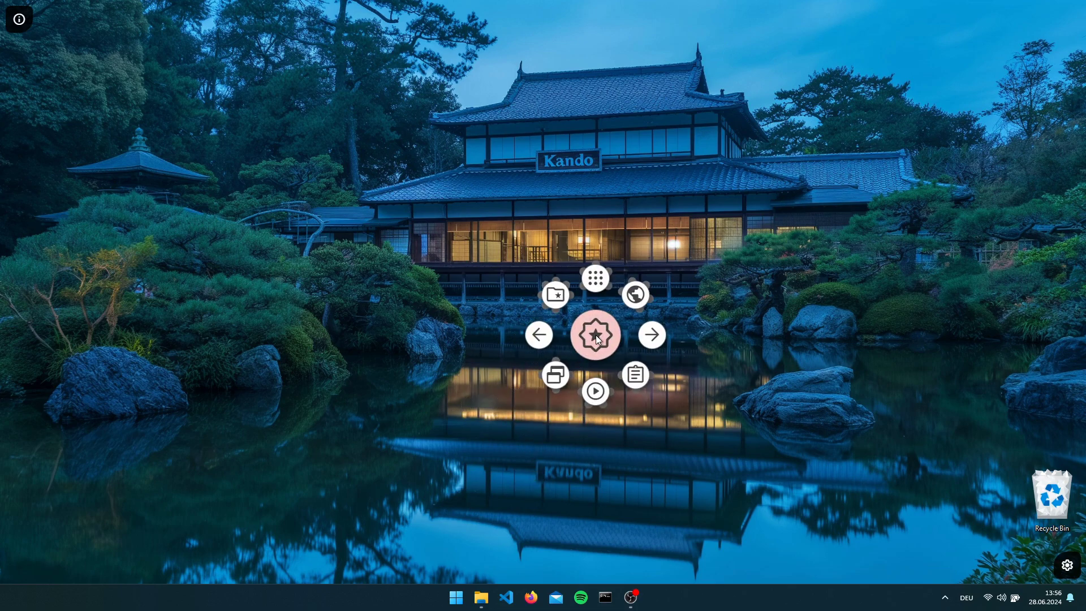
# - Close the pie menu and bring up Kando's tray menu from the hidden tray icons
pyautogui.click(595, 335)
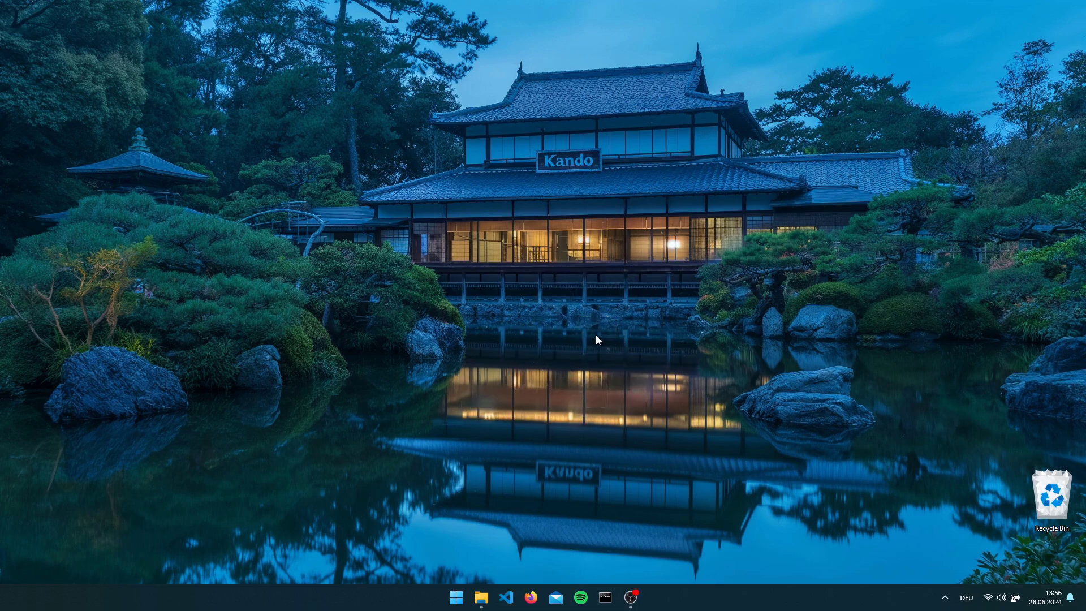
pyautogui.click(944, 597)
pyautogui.rightClick(903, 542)
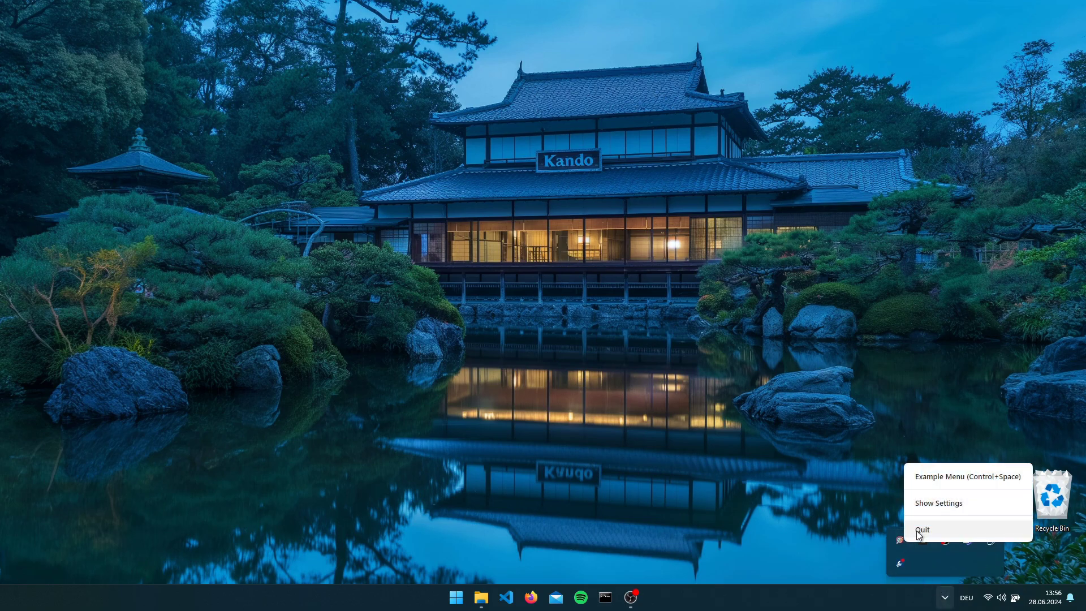
# - Quit the running Kando and bring up the Downloads folder in File Explorer
pyautogui.click(922, 529)
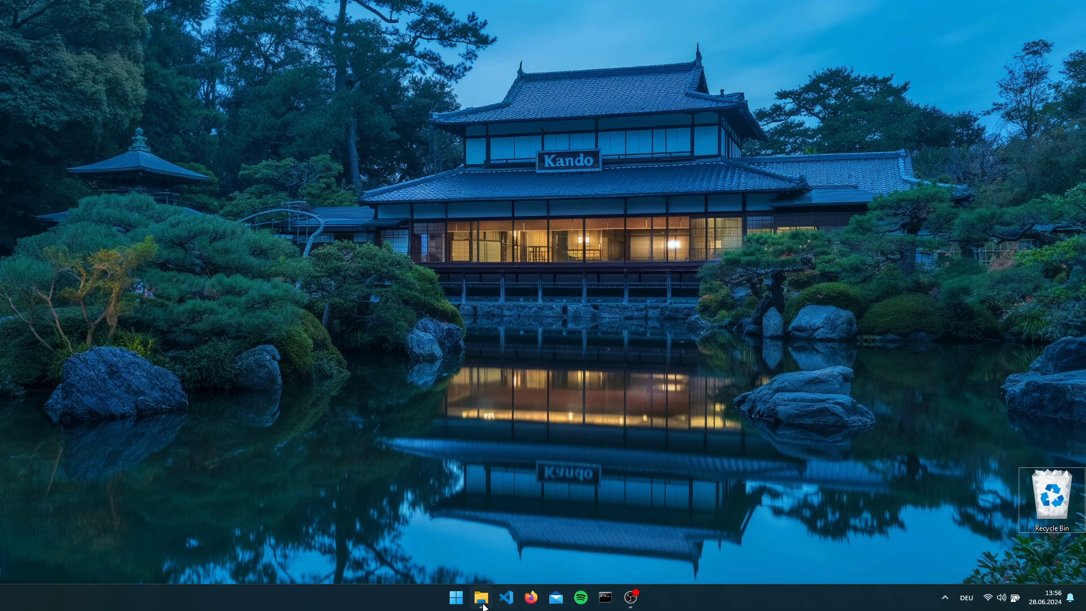
pyautogui.click(484, 606)
pyautogui.click(489, 352)
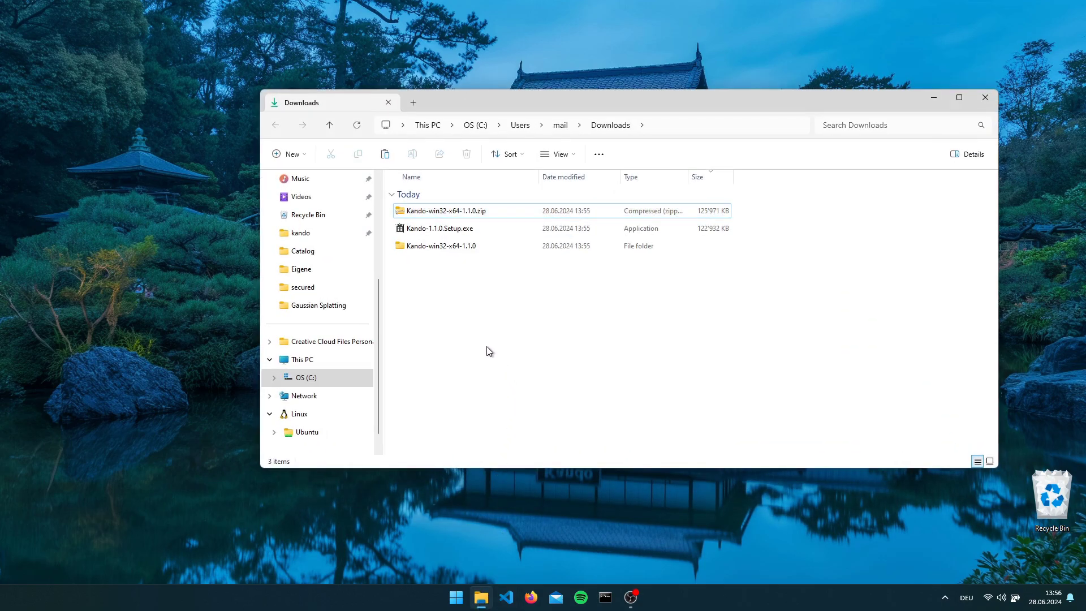
# - Run Kando-1.1.0.Setup.exe, letting it past SmartScreen with More info and Run anyway
pyautogui.doubleClick(456, 229)
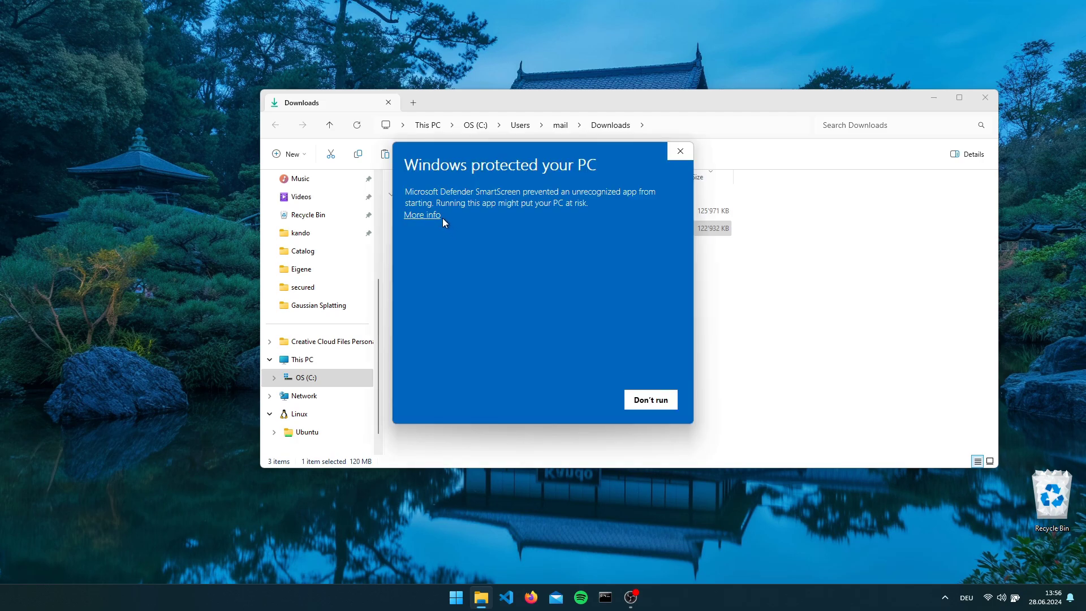
pyautogui.click(433, 215)
pyautogui.click(589, 404)
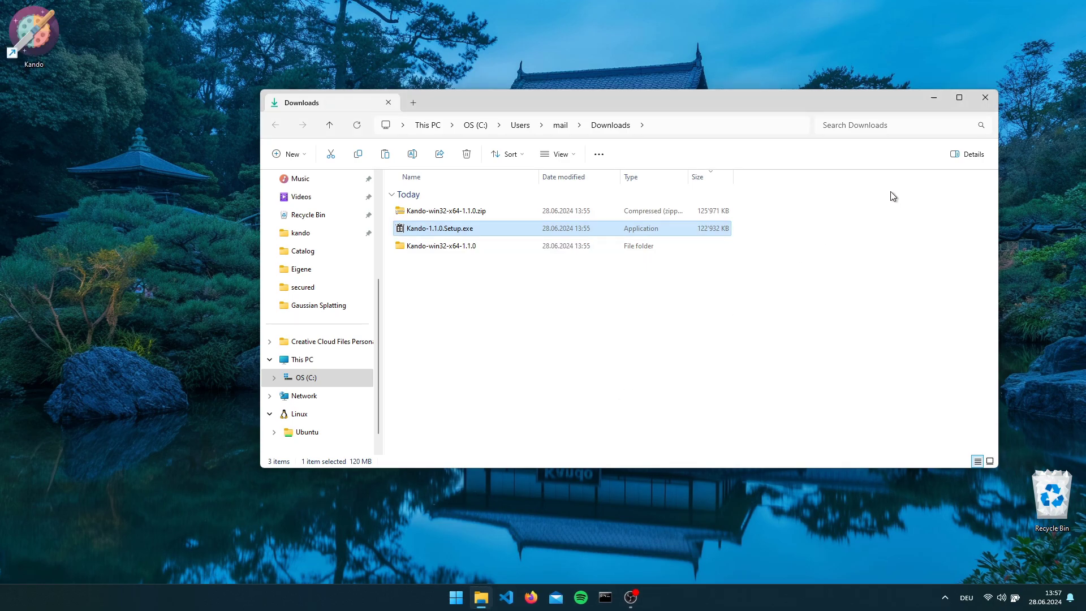
# - Close Downloads, start the installed Kando via a Start search for 'kan', and confirm its tray icon
pyautogui.click(985, 97)
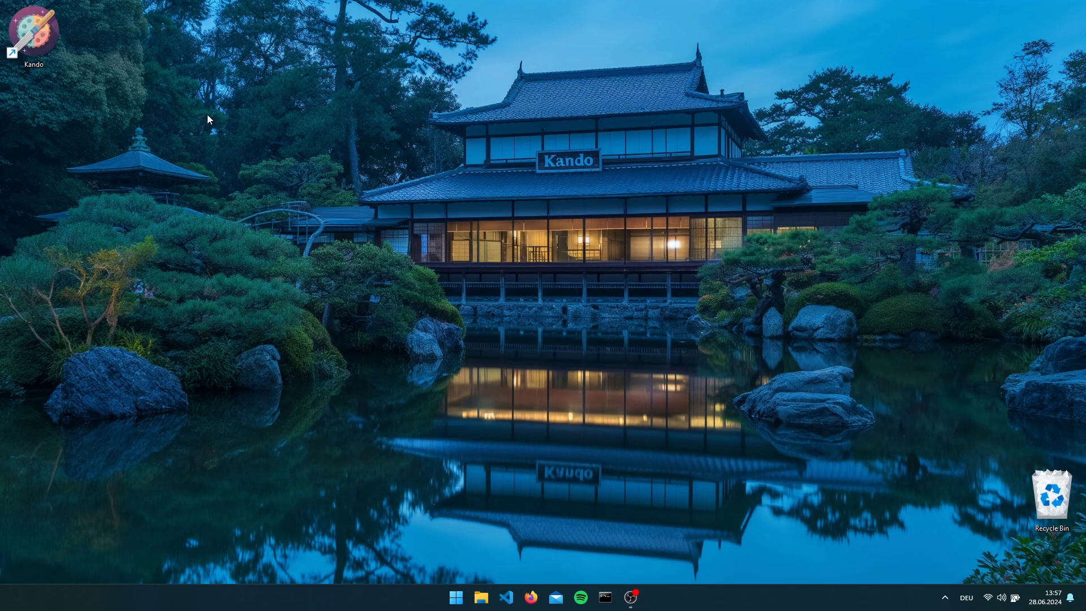
pyautogui.click(48, 46)
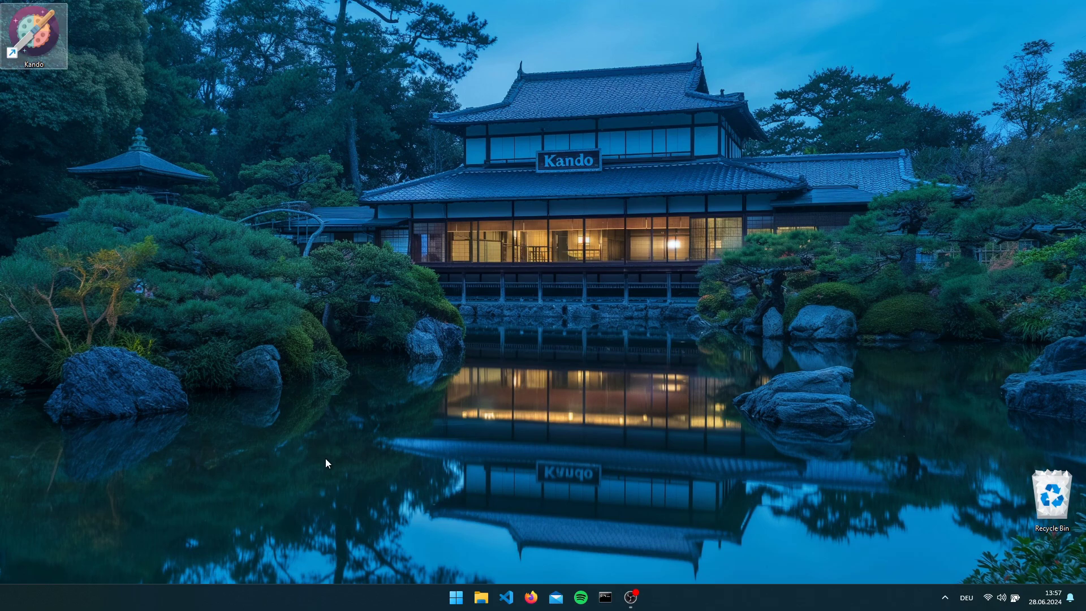
pyautogui.click(453, 595)
pyautogui.write('kan')
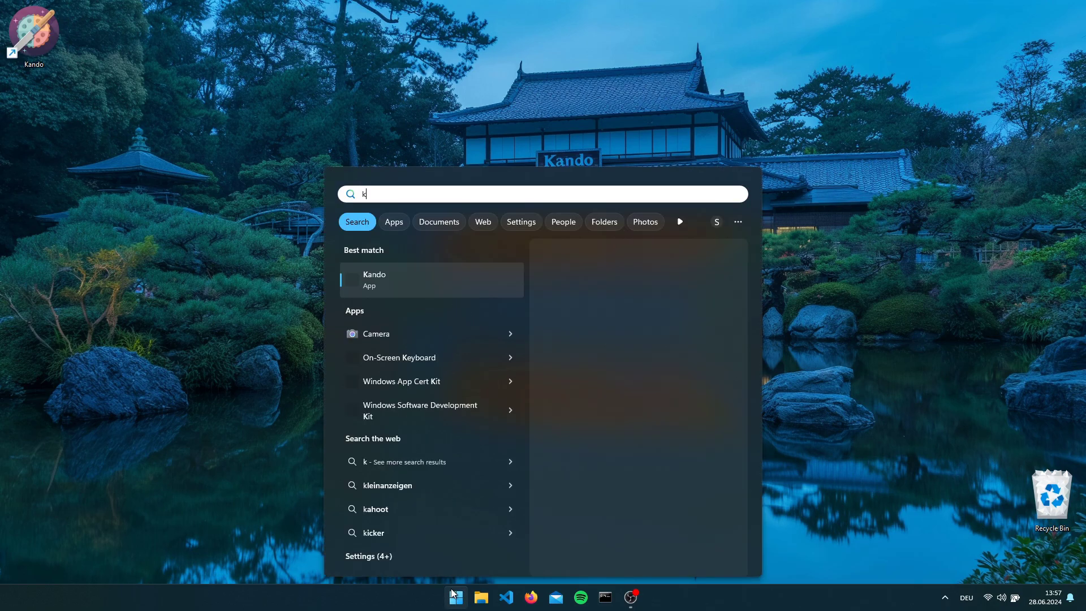
pyautogui.click(394, 278)
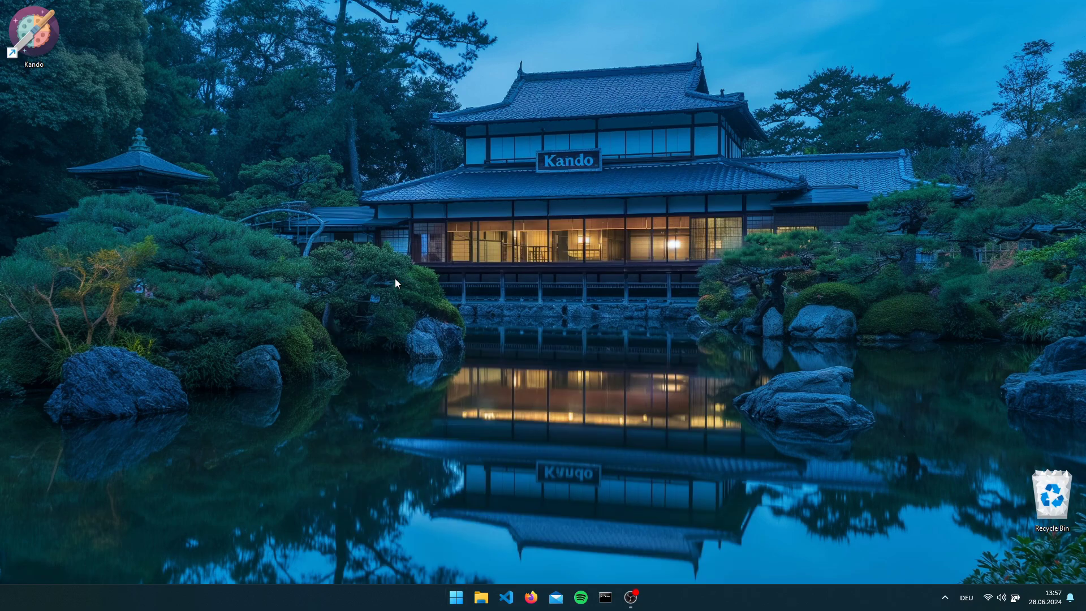
pyautogui.click(950, 603)
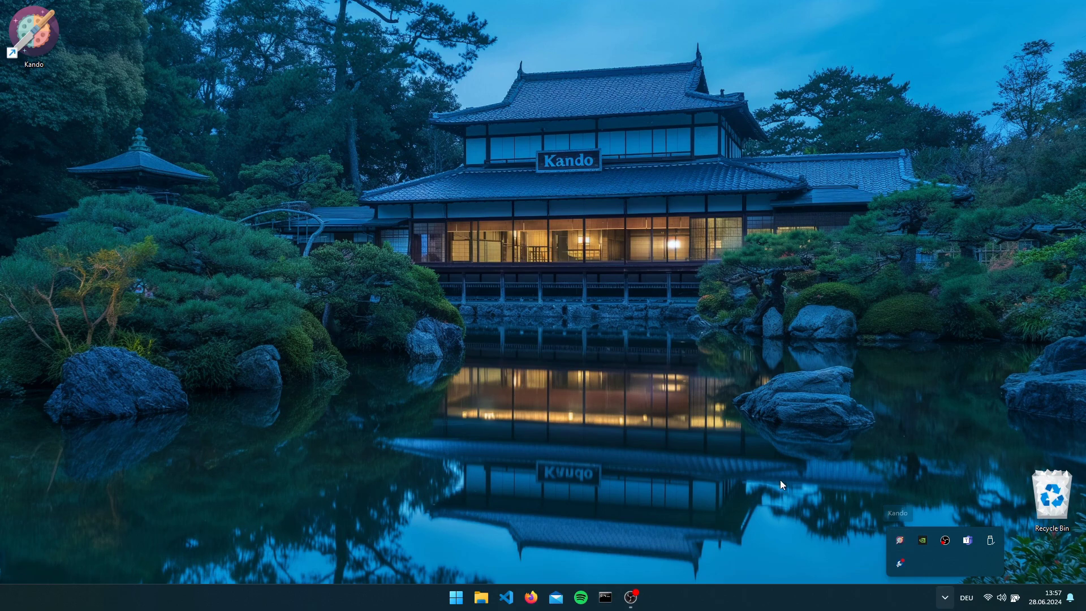
pyautogui.hotkey('ctrl', 'space')
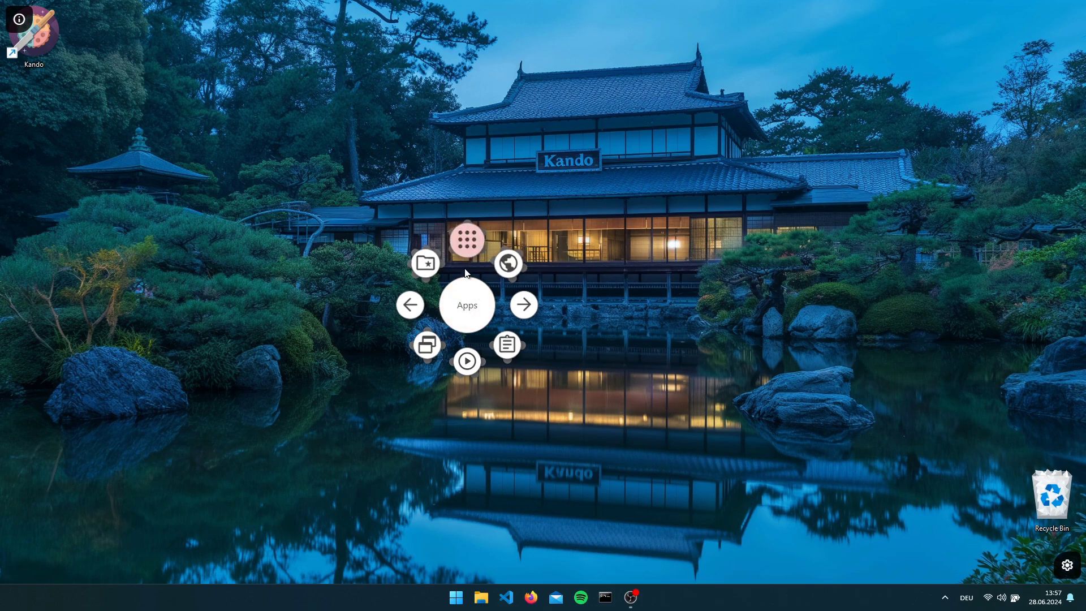
pyautogui.click(464, 248)
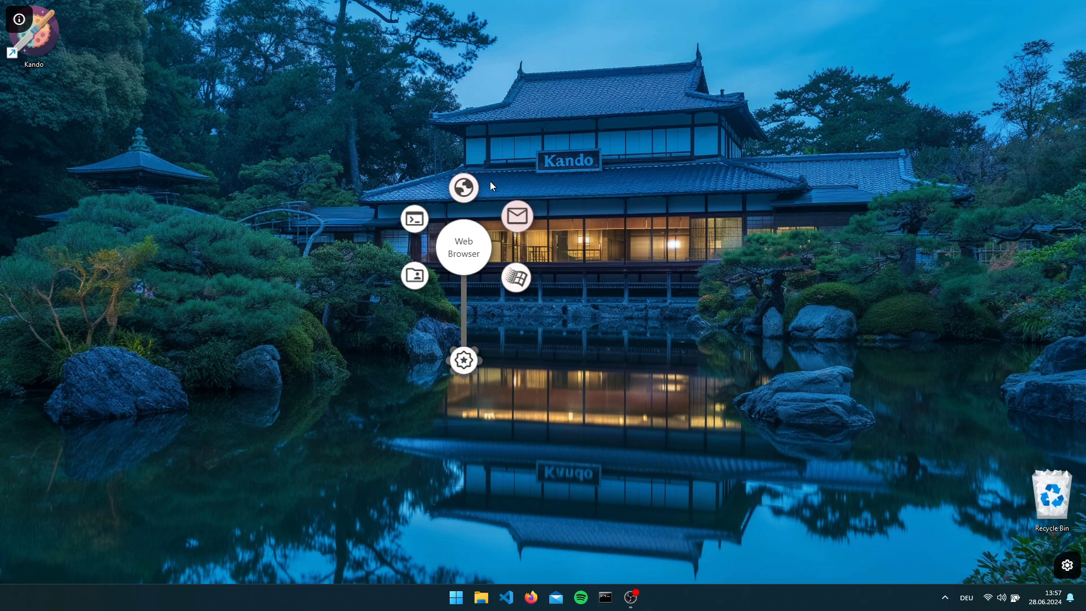
pyautogui.click(528, 283)
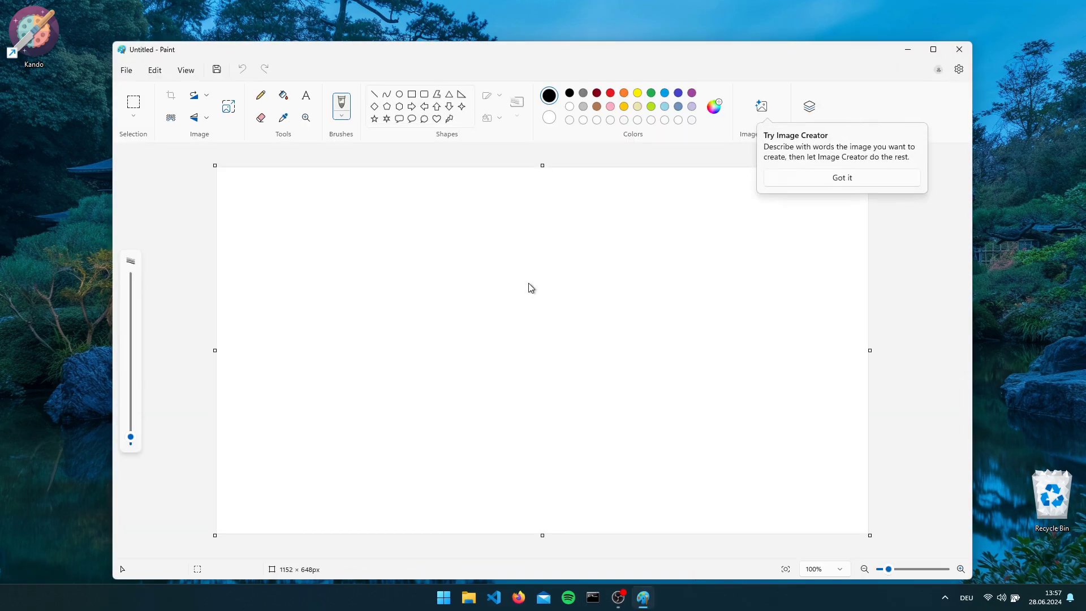
pyautogui.hotkey('ctrl', 'space')
pyautogui.click(471, 307)
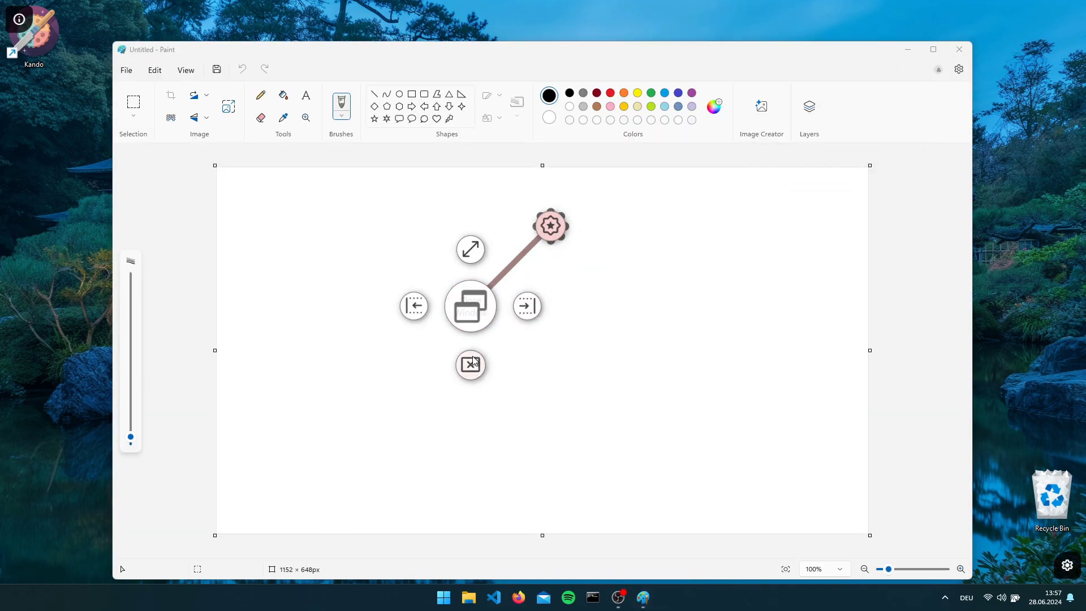
pyautogui.click(474, 380)
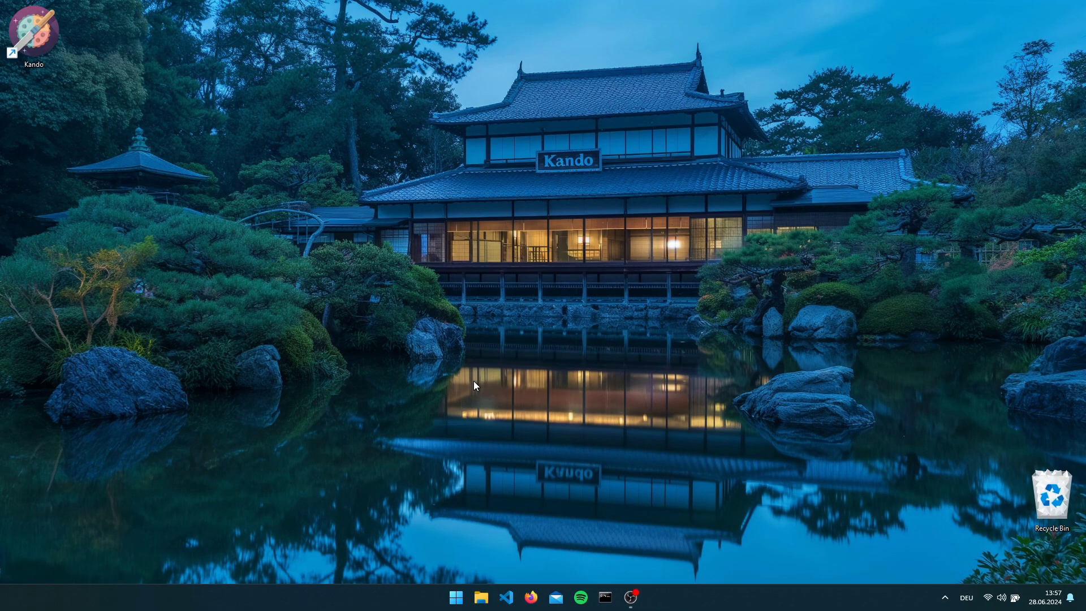
pyautogui.hotkey('ctrl', 'space')
pyautogui.moveTo(473, 381)
pyautogui.mouseDown()
pyautogui.moveTo(574, 235)
pyautogui.moveTo(667, 293)
pyautogui.mouseUp()
pyautogui.hotkey('ctrl', 'space')
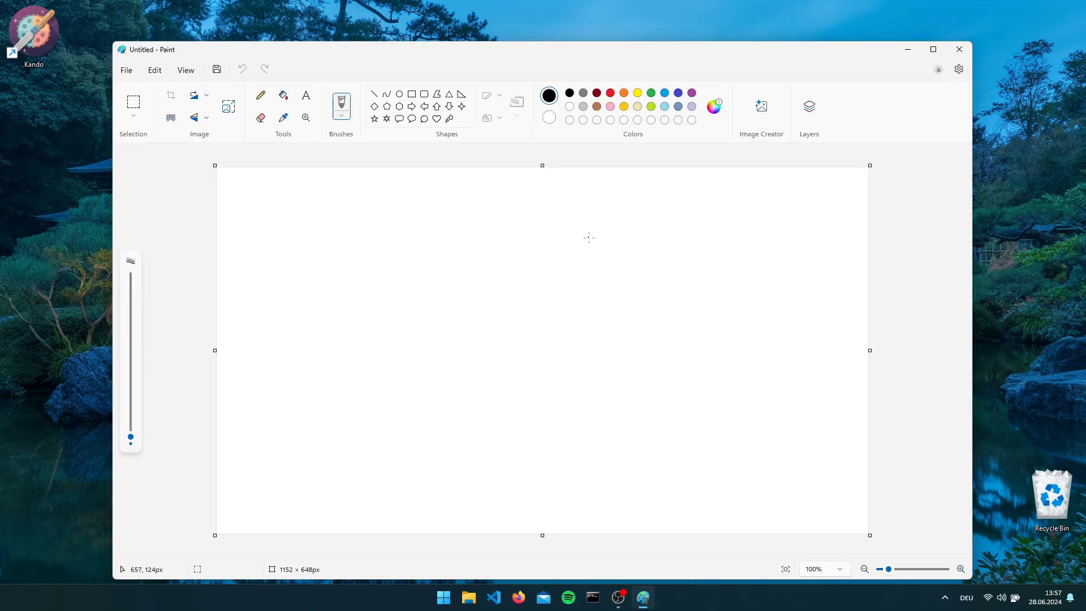
pyautogui.click(483, 348)
pyautogui.click(507, 490)
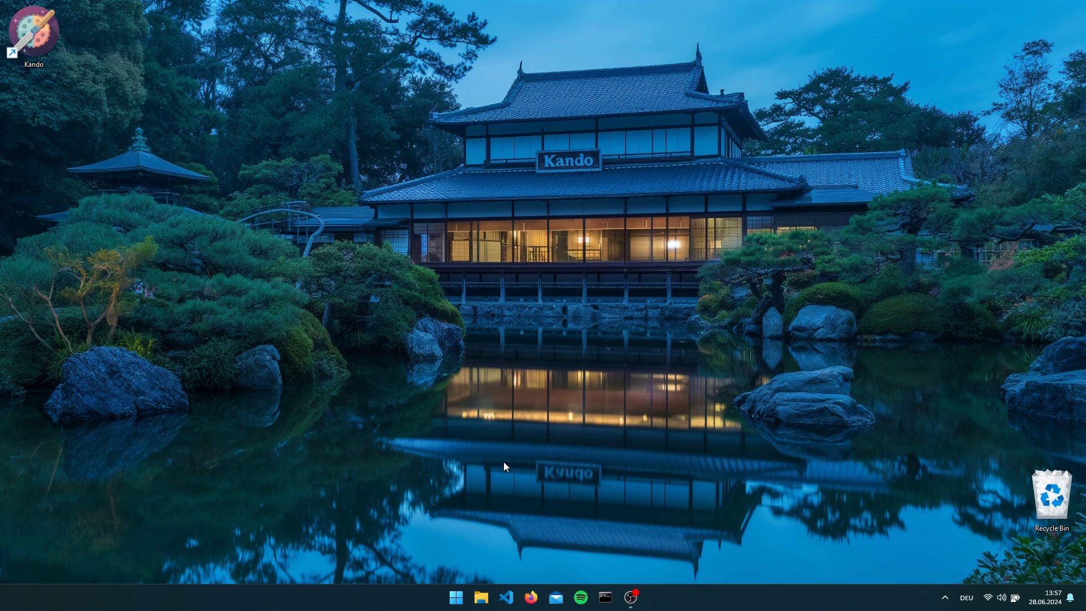
pyautogui.press('super+Tab')
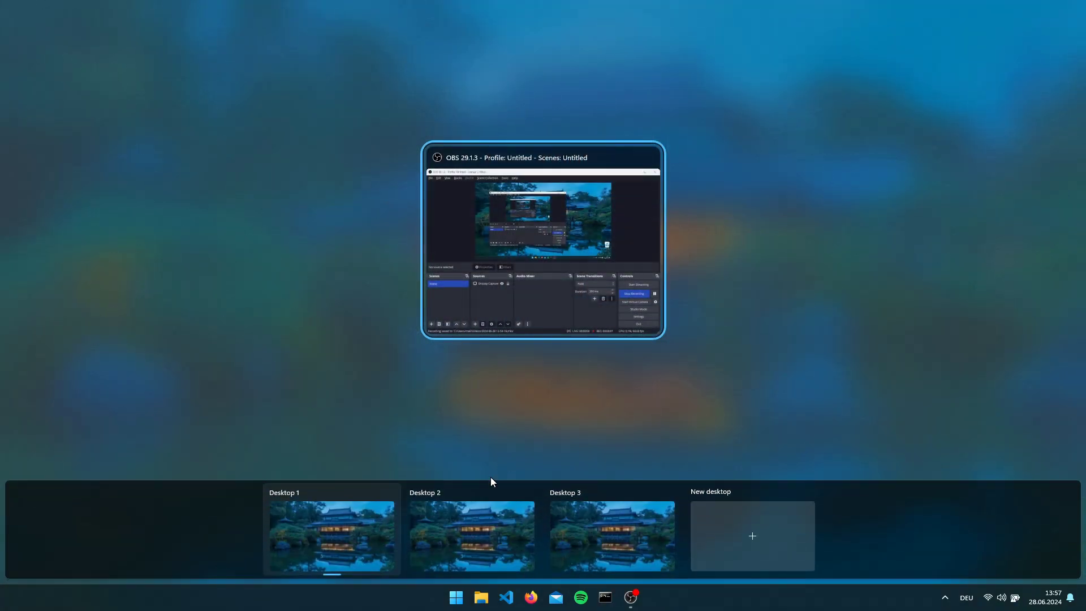
pyautogui.click(337, 562)
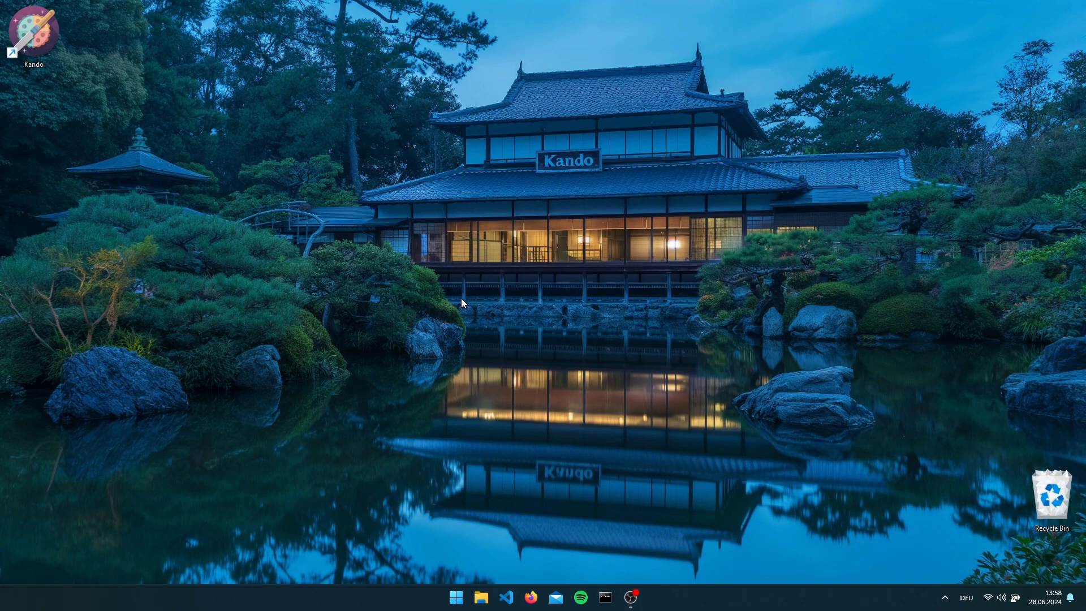
pyautogui.hotkey('ctrl', 'space')
pyautogui.click(684, 300)
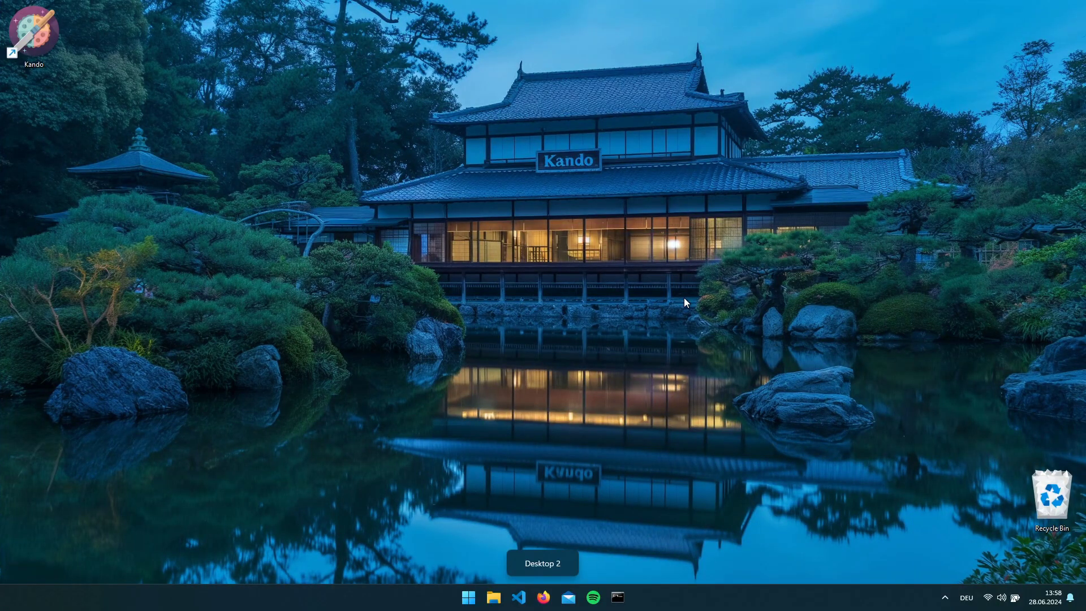
pyautogui.hotkey('ctrl', 'space')
pyautogui.click(455, 303)
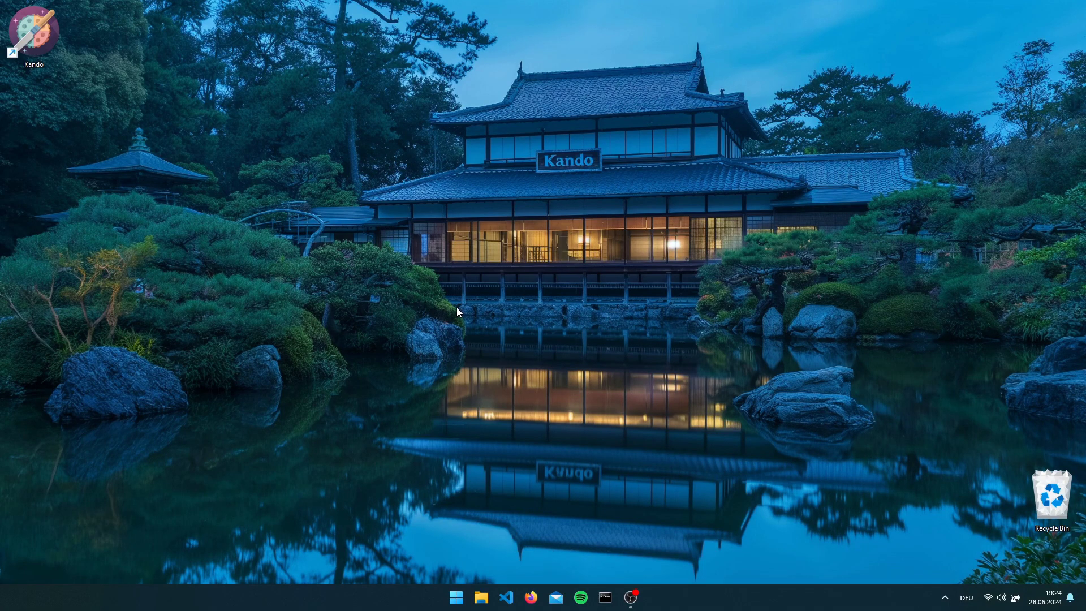
pyautogui.hotkey('ctrl', 'space')
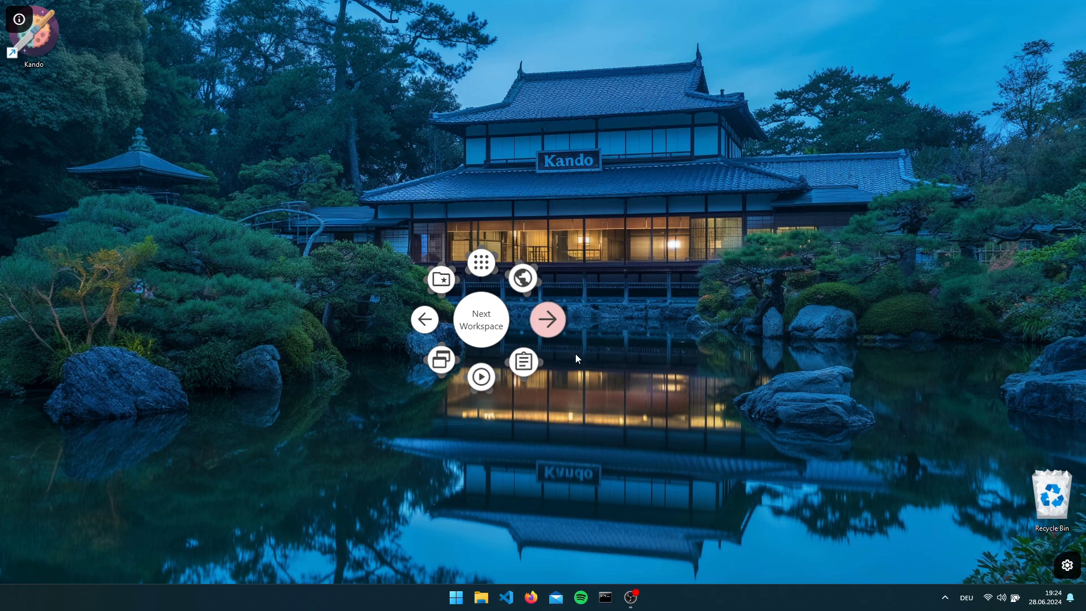
pyautogui.click(1066, 566)
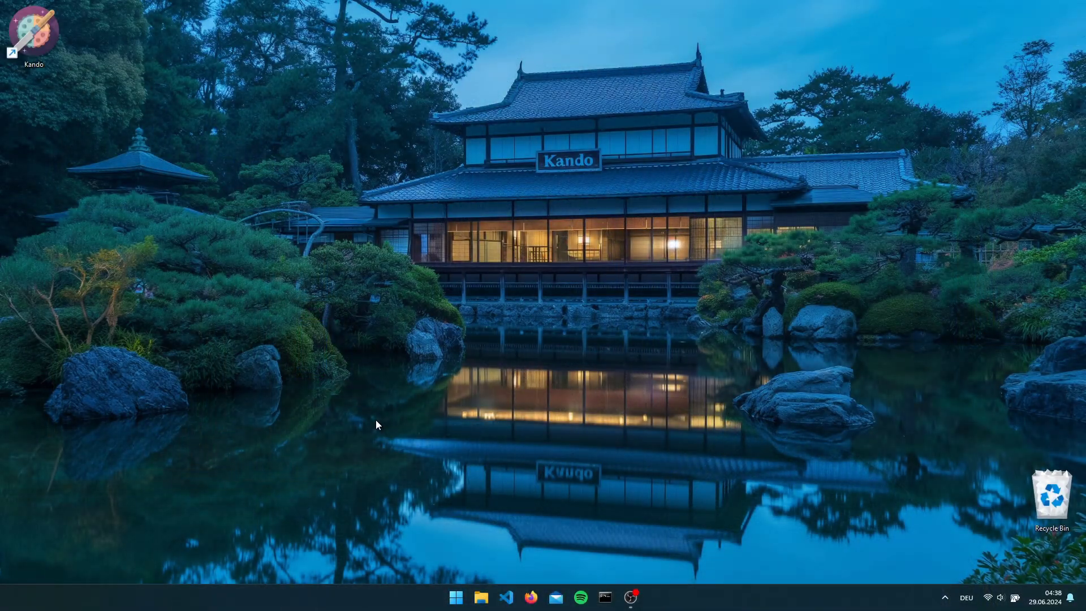
# - Open Kando's Ko-fi page in Firefox from the pie menu's web links submenu
pyautogui.hotkey('ctrl', 'space')
pyautogui.click(593, 244)
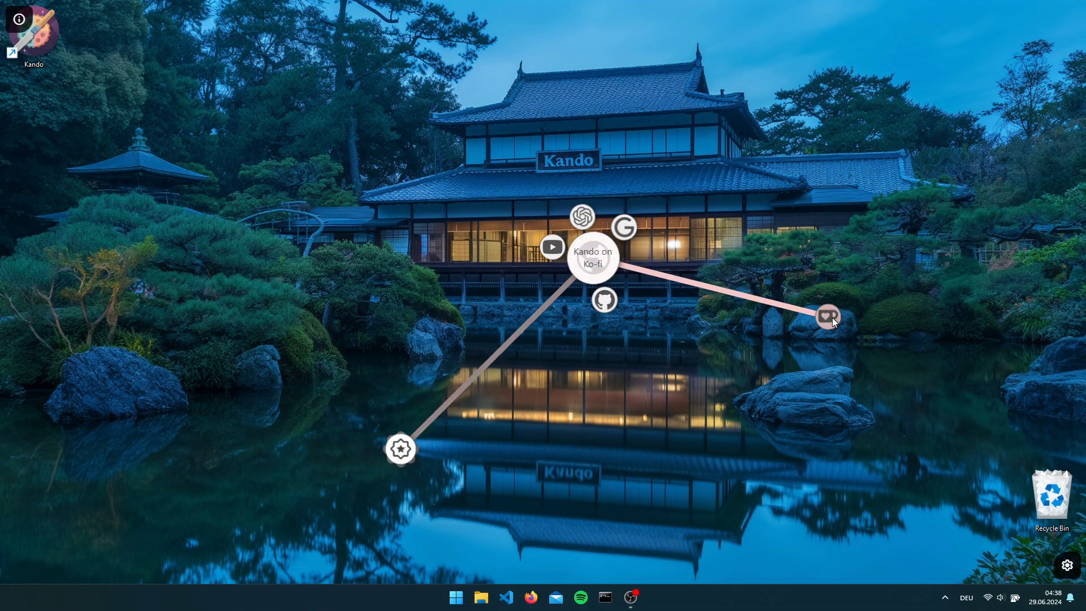
pyautogui.click(832, 317)
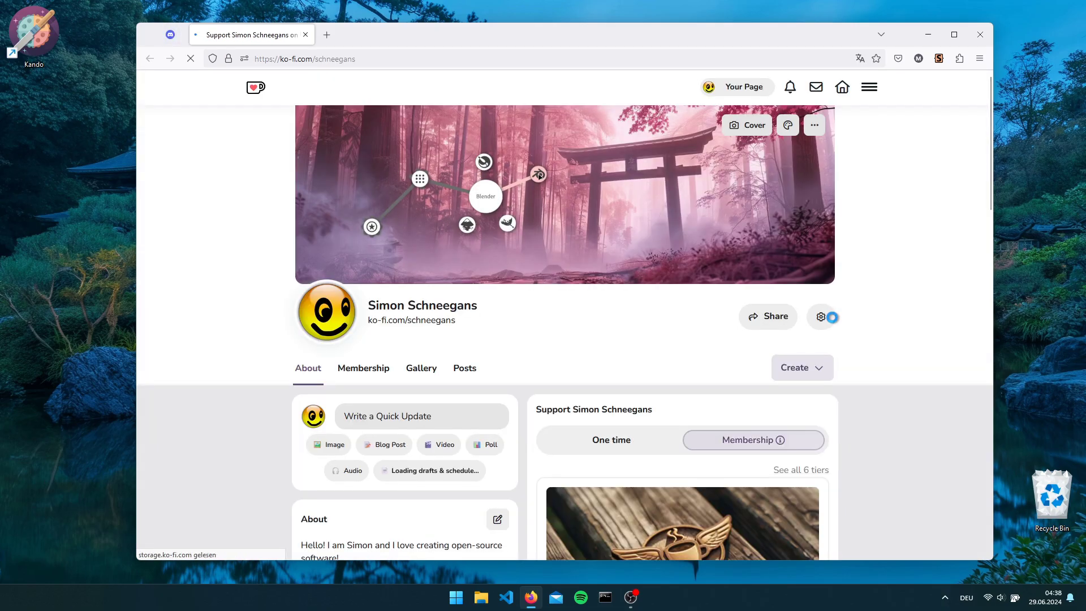
pyautogui.scroll(-8, 802, 262)
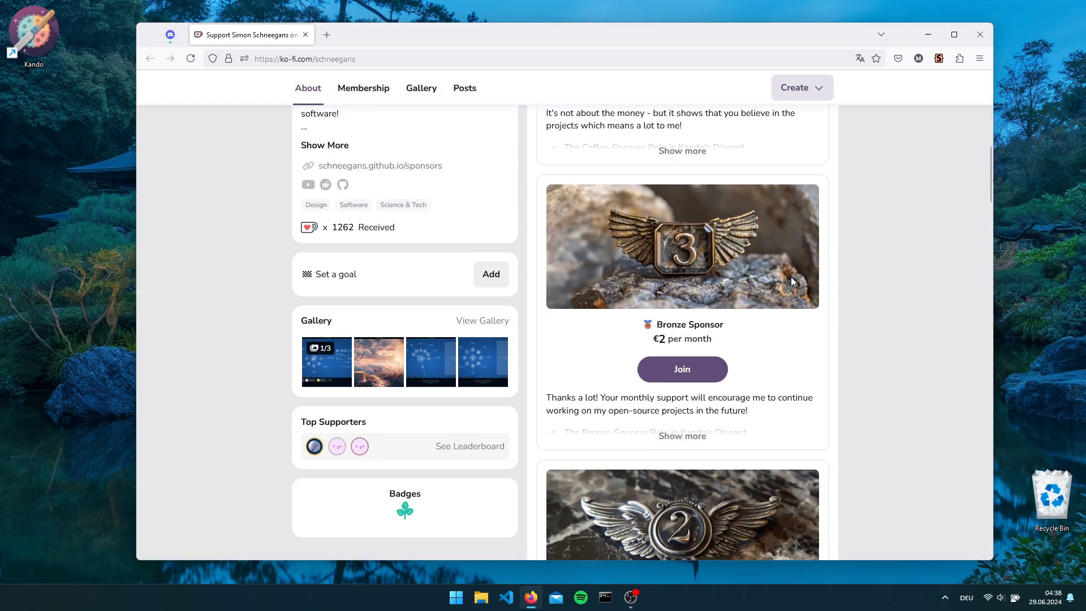
# - Launch a PowerShell terminal from the Kando pie menu
pyautogui.hotkey('ctrl', 'space')
pyautogui.click(552, 311)
pyautogui.click(414, 180)
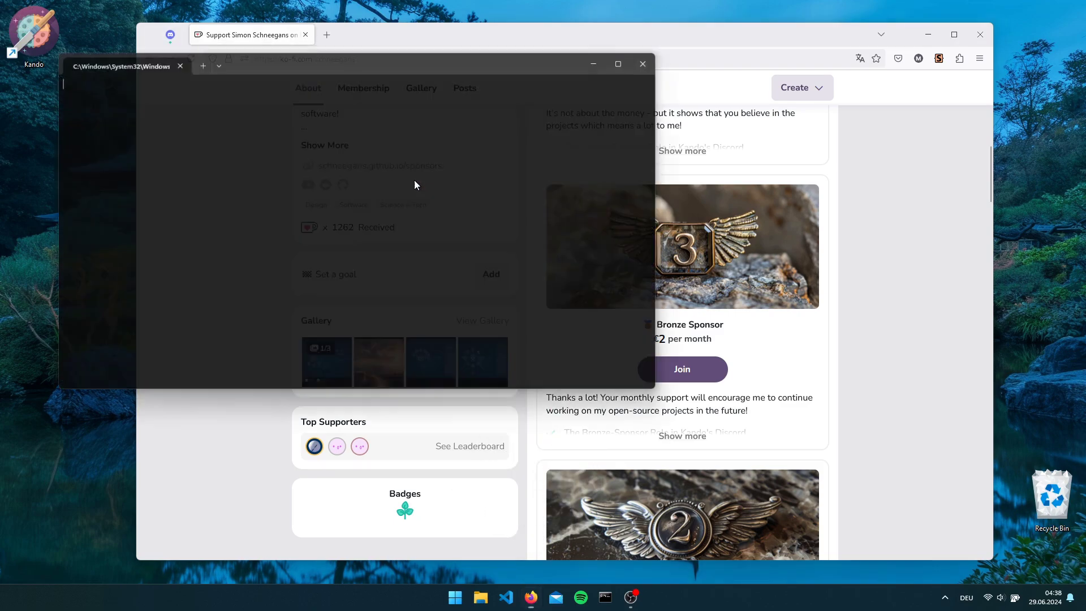
# - Tile the terminal on the left half and the Ko-fi Firefox window on the right
pyautogui.hotkey('ctrl', 'space')
pyautogui.click(315, 249)
pyautogui.click(169, 300)
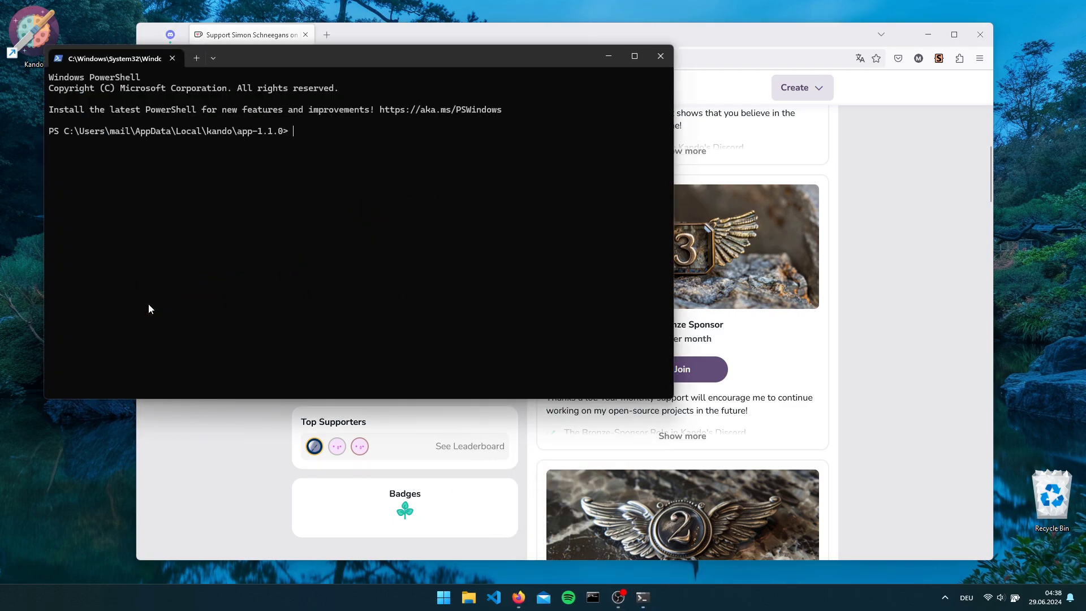
pyautogui.click(742, 236)
pyautogui.hotkey('ctrl', 'space')
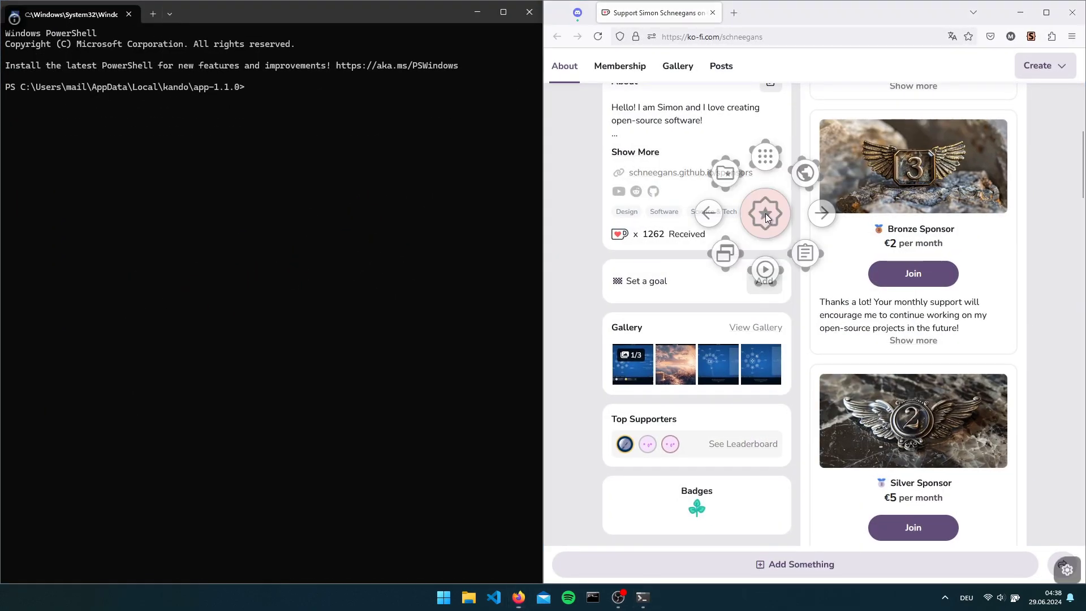